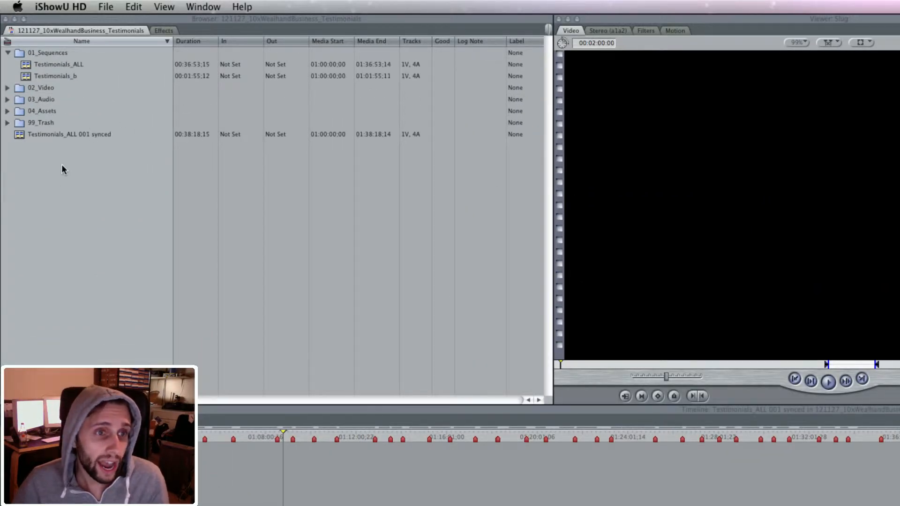
Move the old Testimonials_ALL sequence from 01_Sequences into the 99_Trash bin.
click(60, 65)
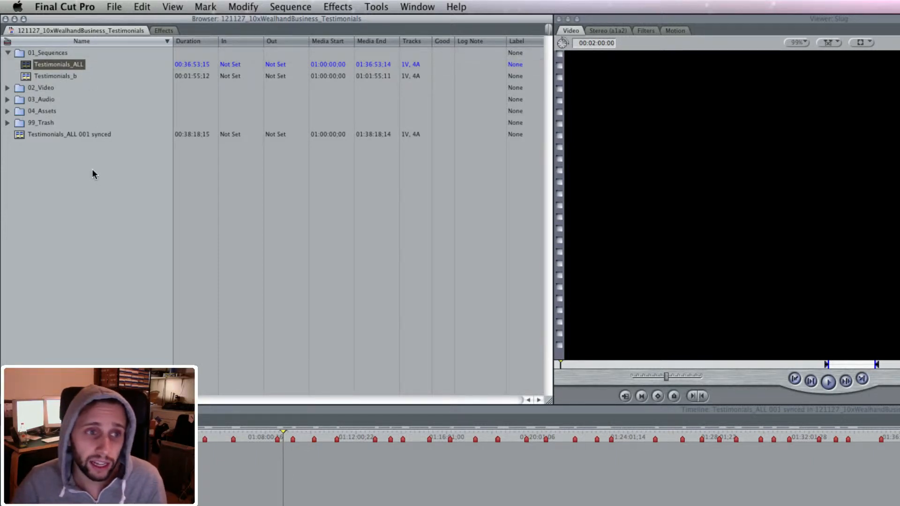
click(95, 137)
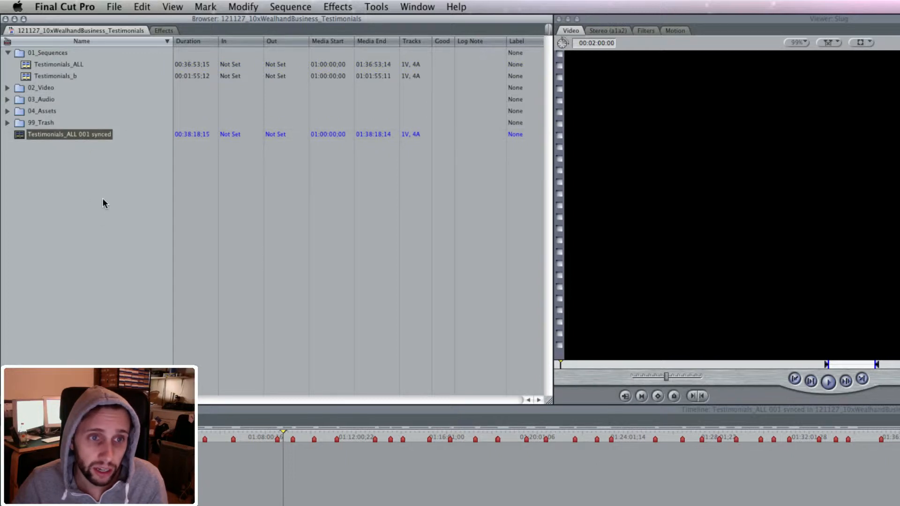
click(51, 64)
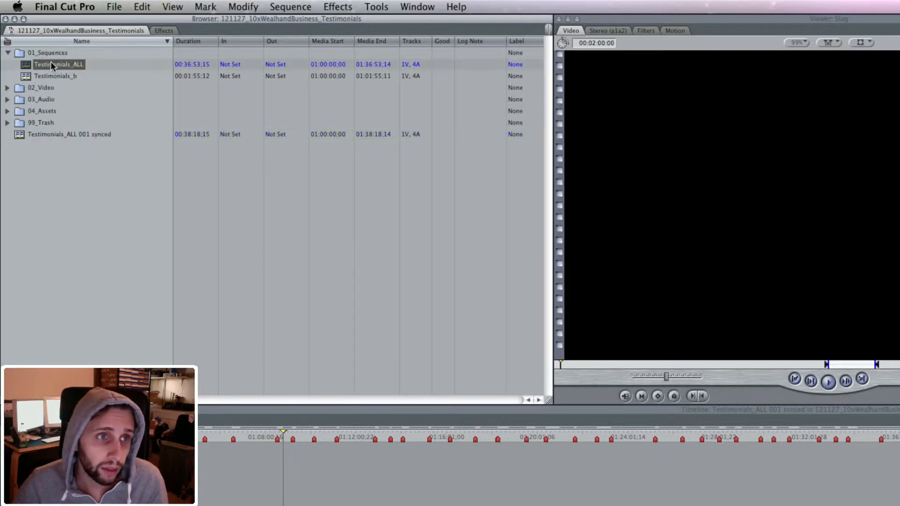
drag(70, 60, 49, 121)
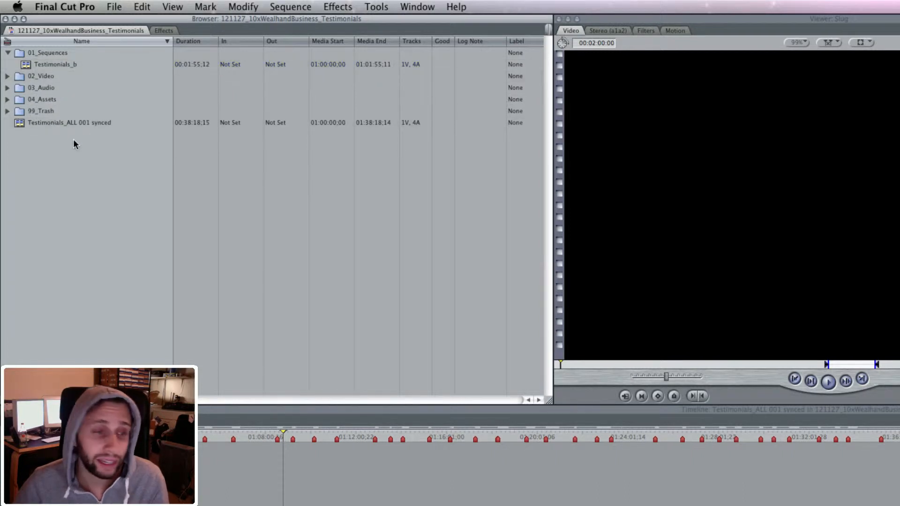
Duplicate the Testimonials_ALL 001 synced sequence and move the copy into the 99_Trash bin as a backup.
click(72, 122)
key(super+d)
key(alt+d)
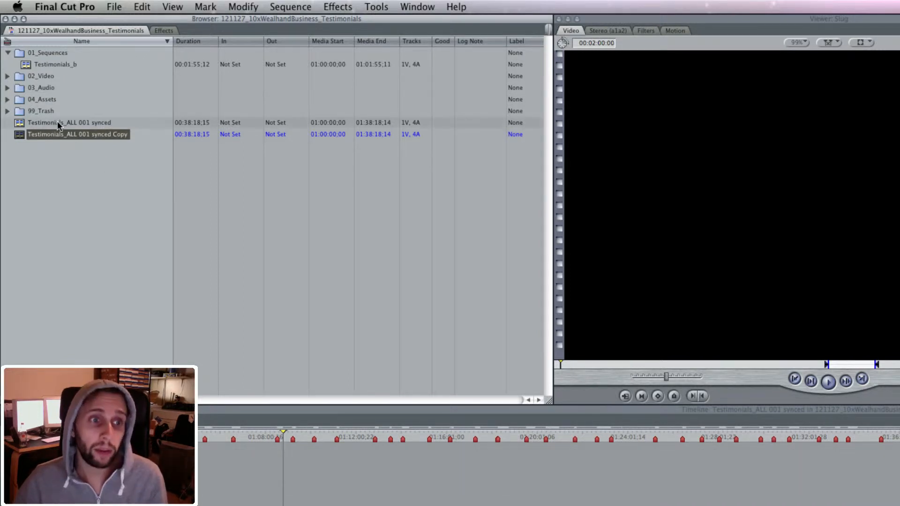
click(77, 123)
click(86, 136)
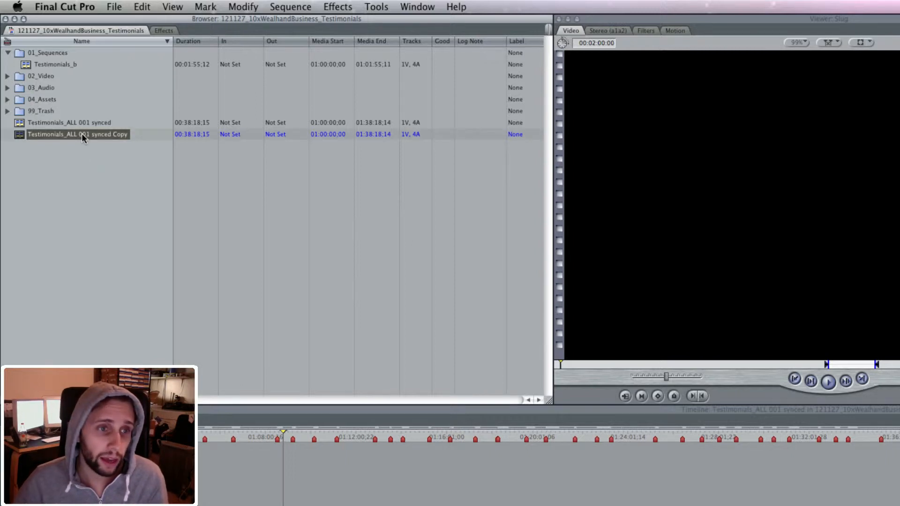
drag(82, 133, 51, 109)
Rename the remaining synced sequence to Testimonials_ALL and move it into the 01_Sequences bin.
click(63, 122)
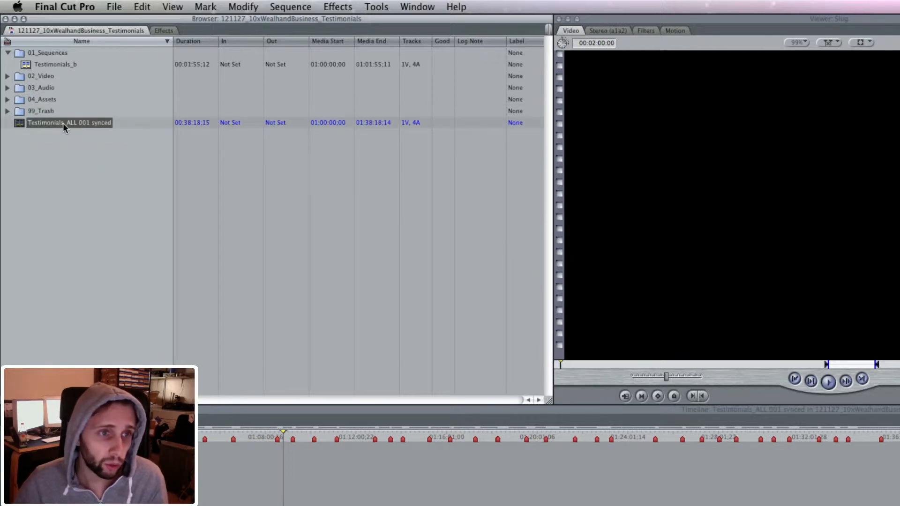
click(66, 123)
key(Down)
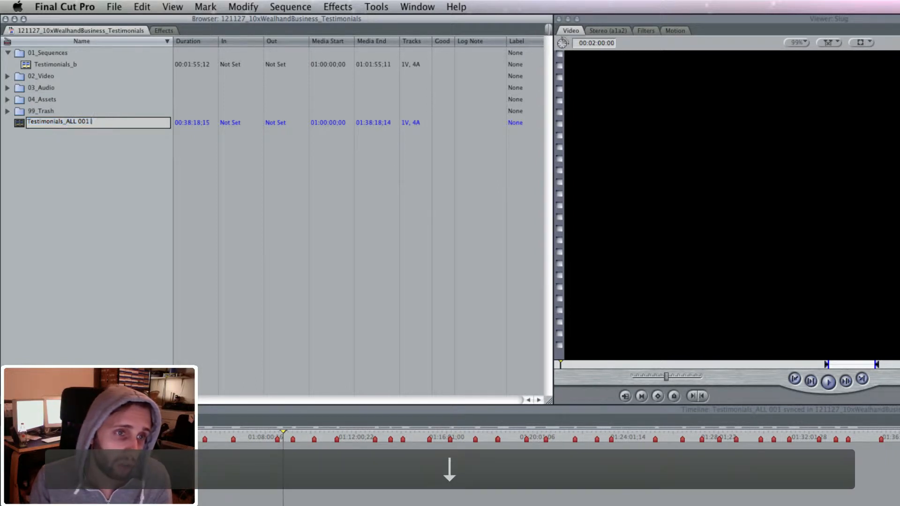
key(Return)
drag(75, 122, 46, 54)
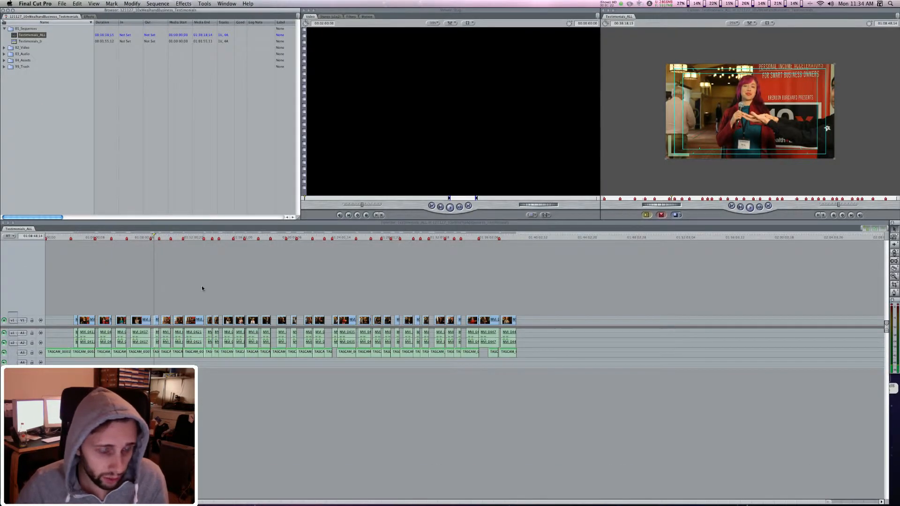
Unlink the camera audio on tracks A1 and A2 from the video clips and delete it.
drag(546, 353, 54, 350)
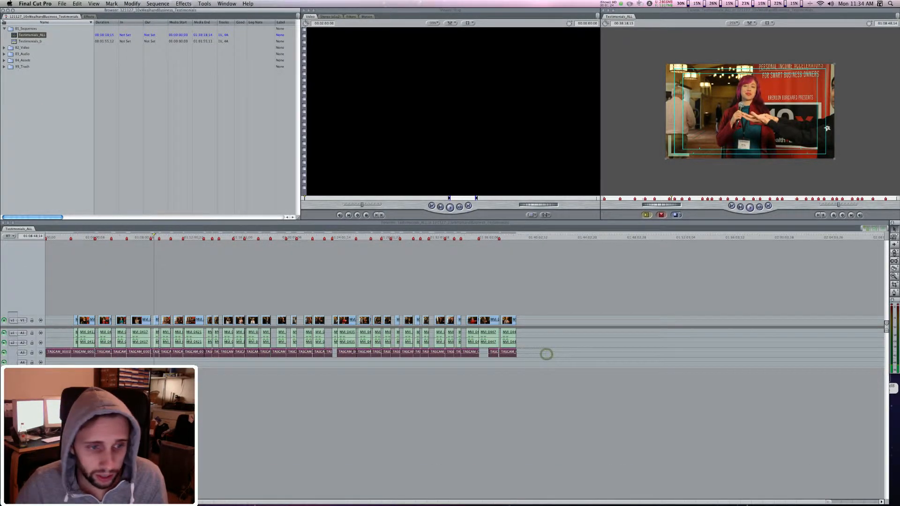
drag(565, 335, 68, 334)
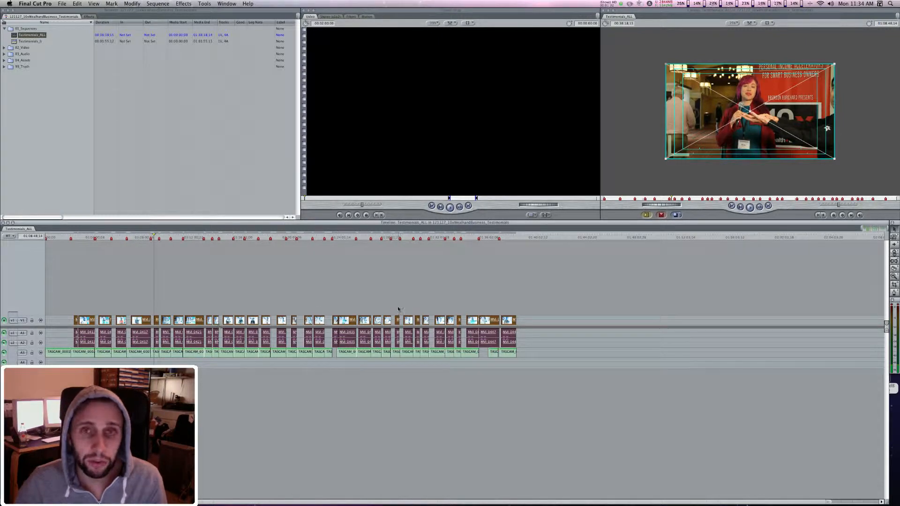
key(super+i)
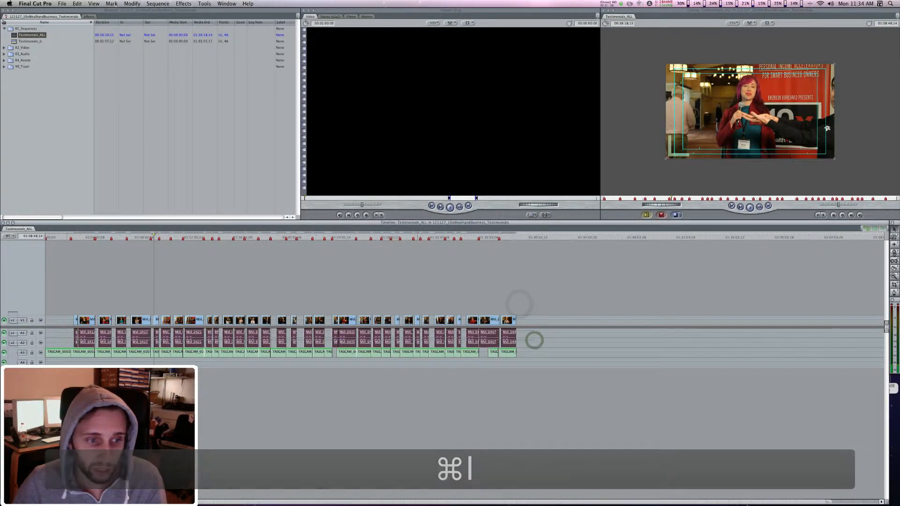
key(Delete)
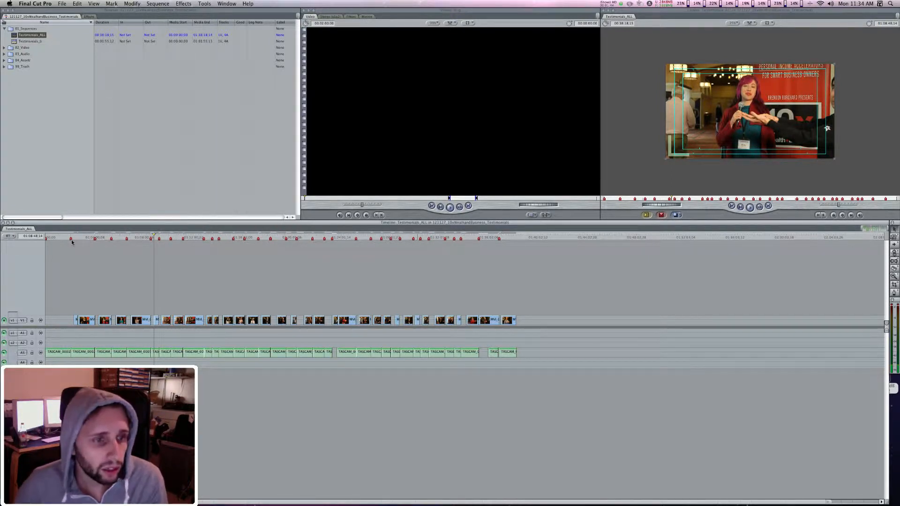
Move all TASCAM audio clips from track A3 up to track A1, keeping their timing unchanged.
key(Home)
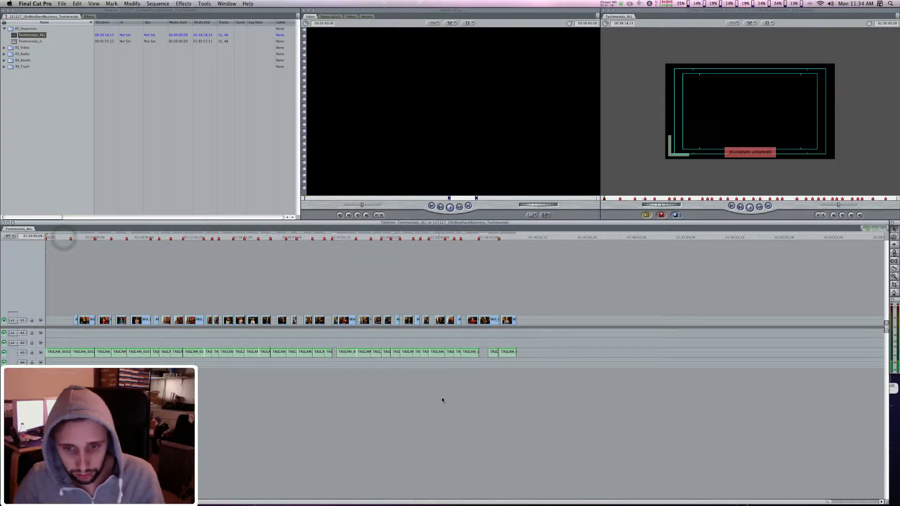
drag(596, 375, 3, 340)
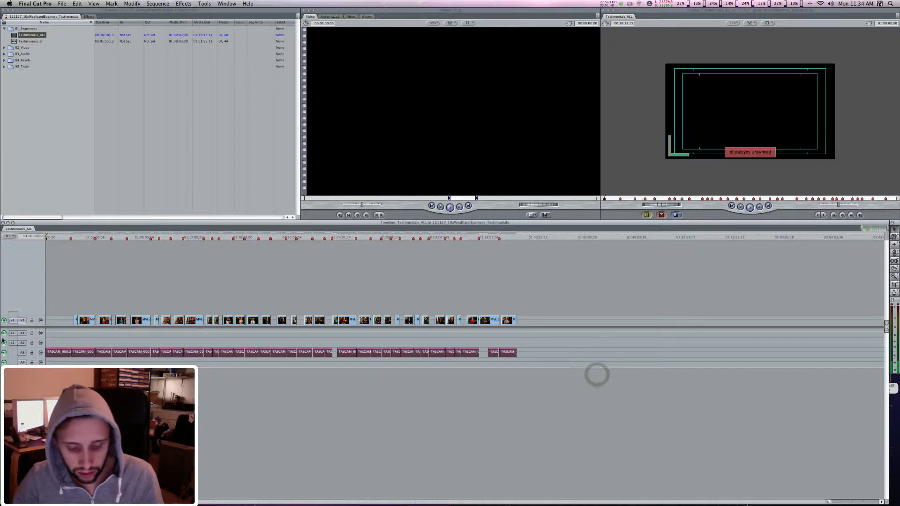
key(super+equal)
key(super+equal)
key(super+equal)
key(super+equal)
key(super+equal)
key(super+equal)
key(super+equal)
drag(17, 324, 48, 332)
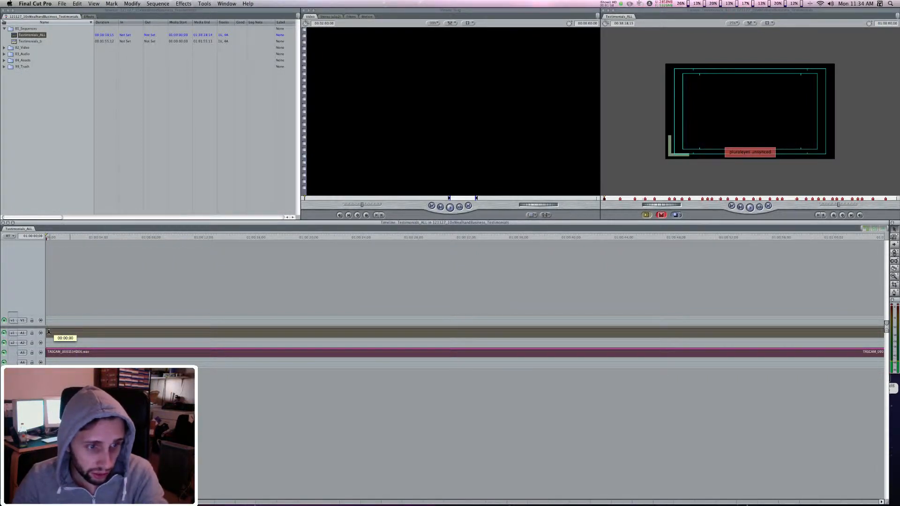
drag(49, 334, 49, 334)
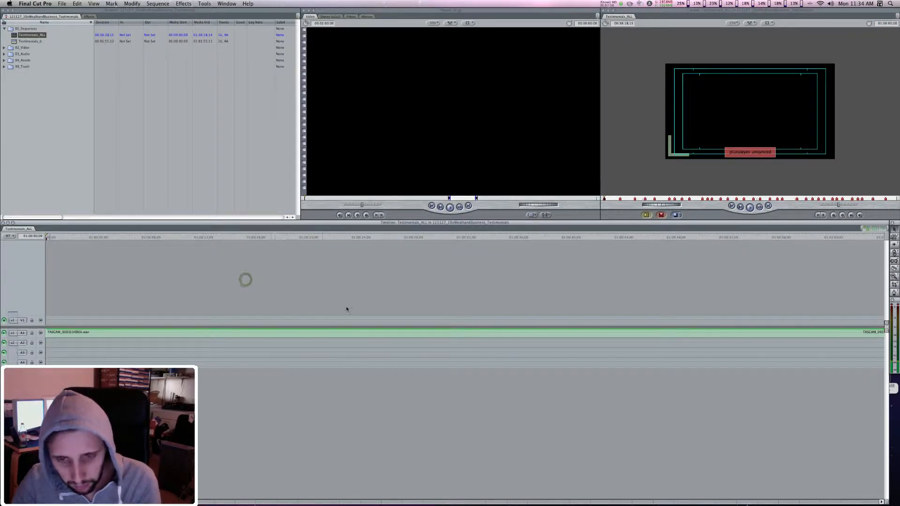
Set the level of the TASCAM audio clip beneath MVI_0415 to 12 dB.
key(super+minus)
key(super+minus)
key(super+minus)
key(super+minus)
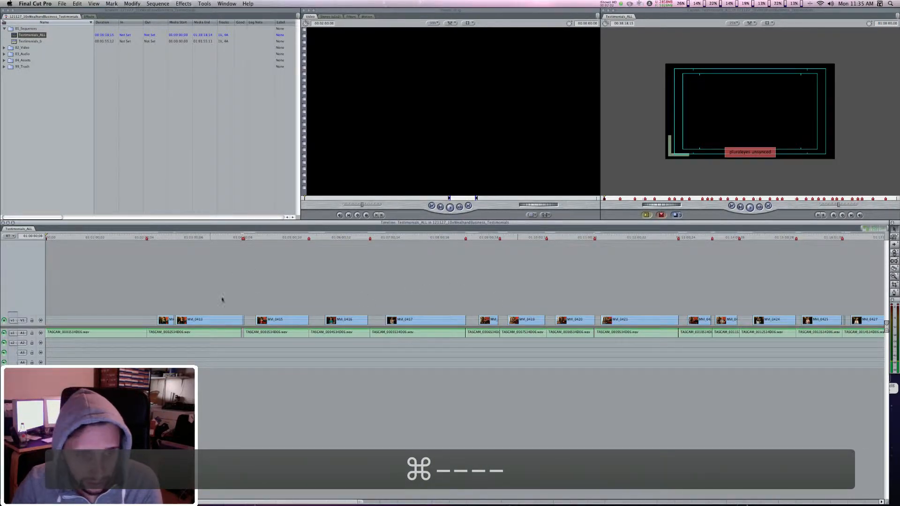
click(274, 238)
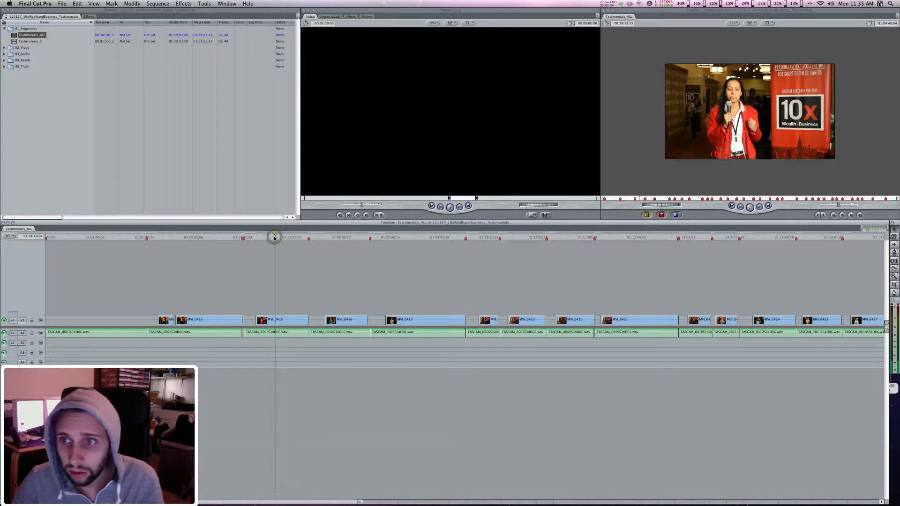
double_click(286, 334)
click(457, 30)
text(12)
key(Return)
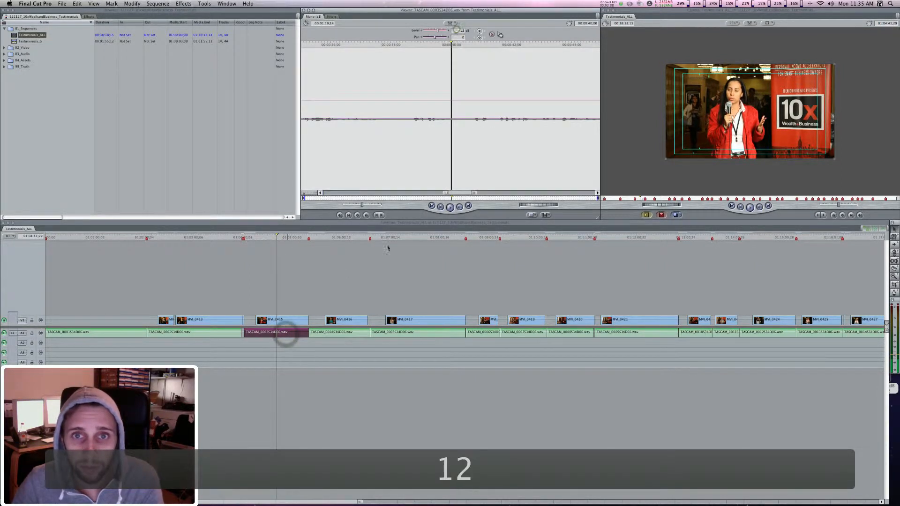
Play the section with the raised audio level and save the project.
click(283, 294)
click(315, 278)
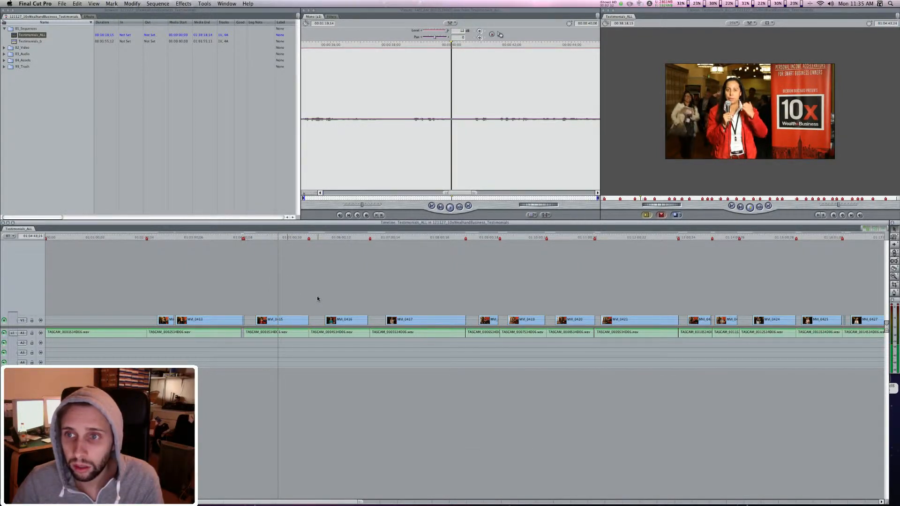
key(space)
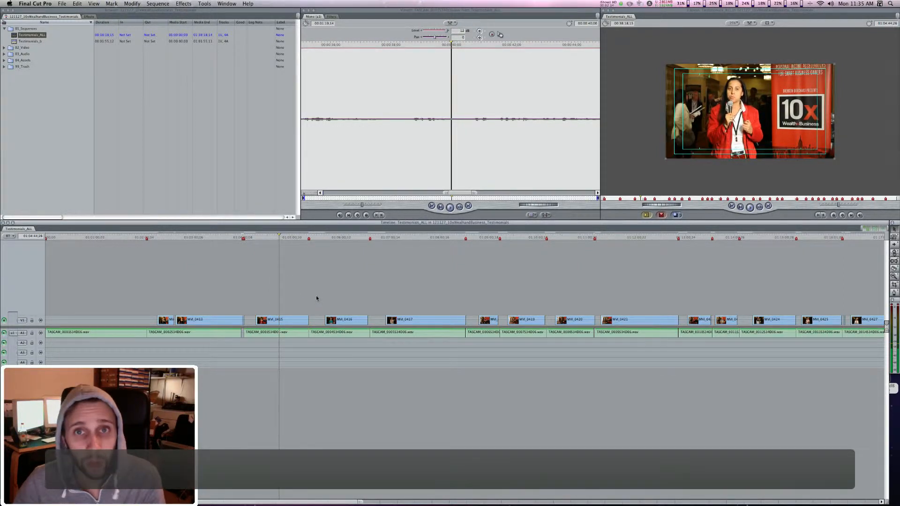
key(super+s)
click(301, 295)
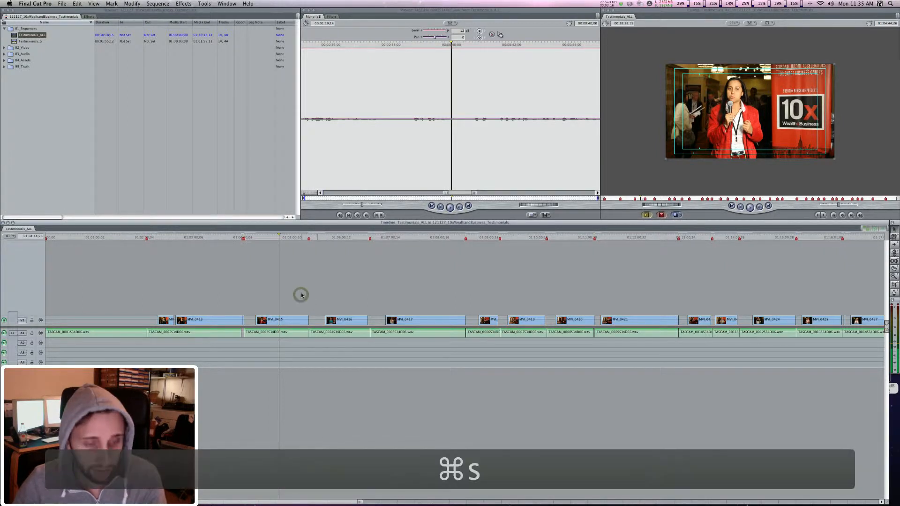
key(super+s)
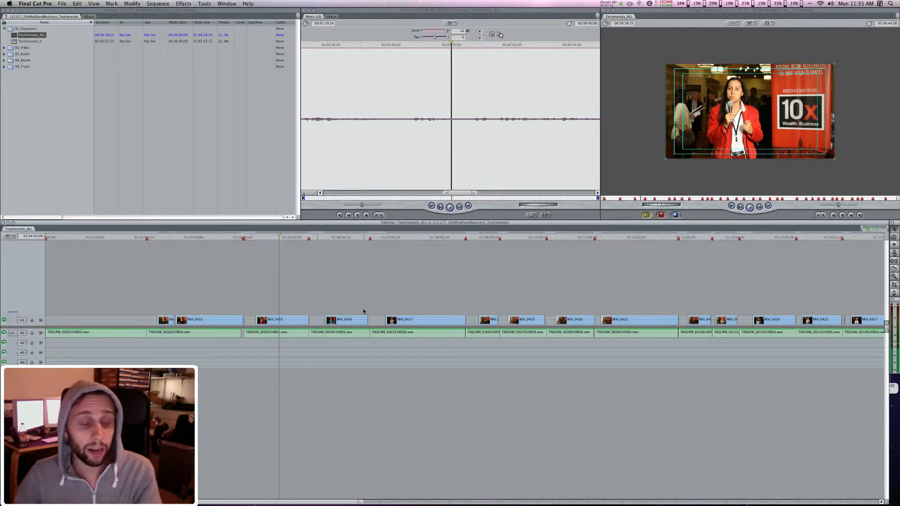
key(super+s)
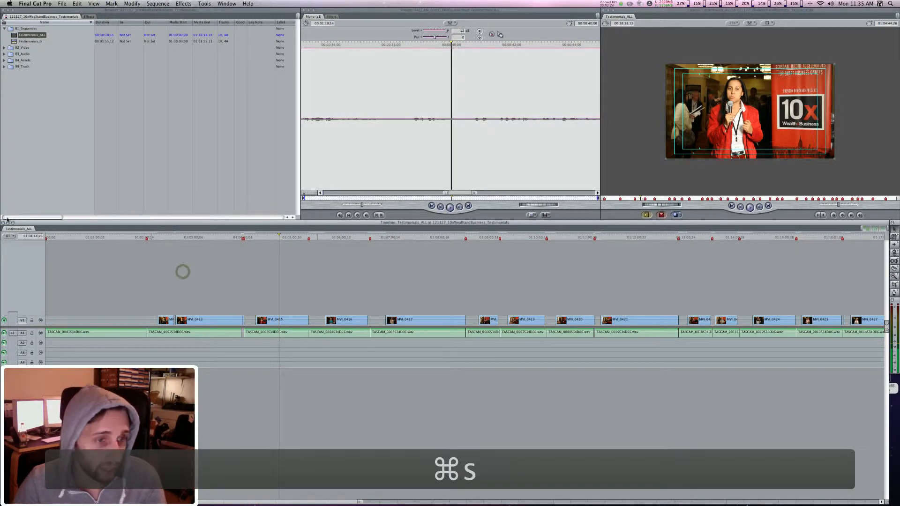
Close the Testimonials_ALL sequence and open Testimonials_b with the playhead at its start.
middle_click(29, 229)
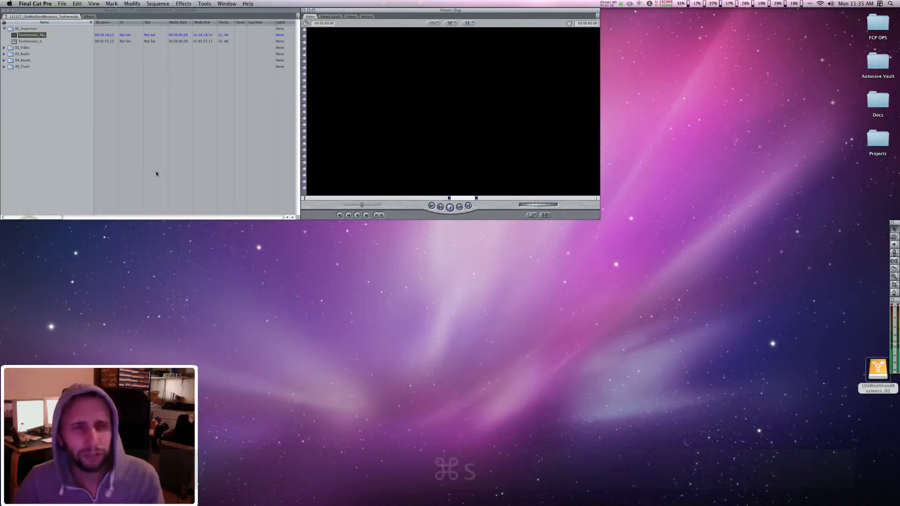
click(39, 101)
double_click(37, 41)
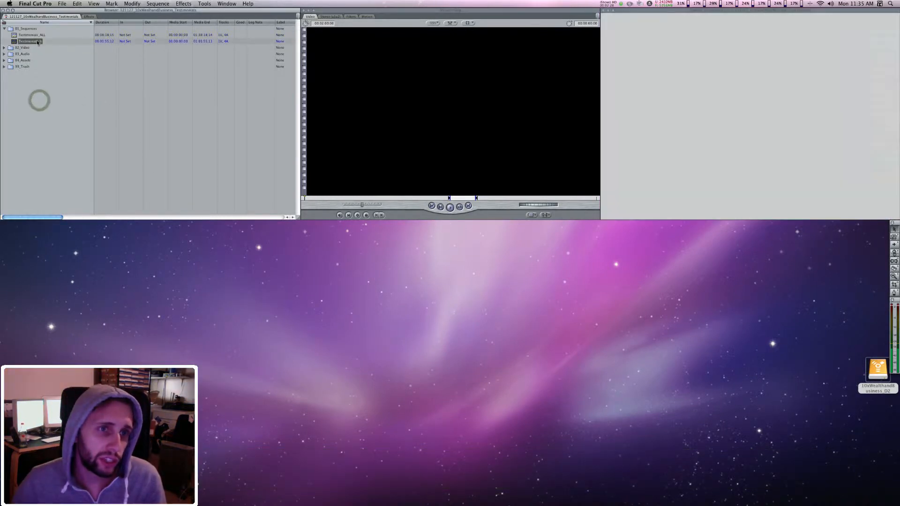
click(363, 296)
key(Up)
key(Up)
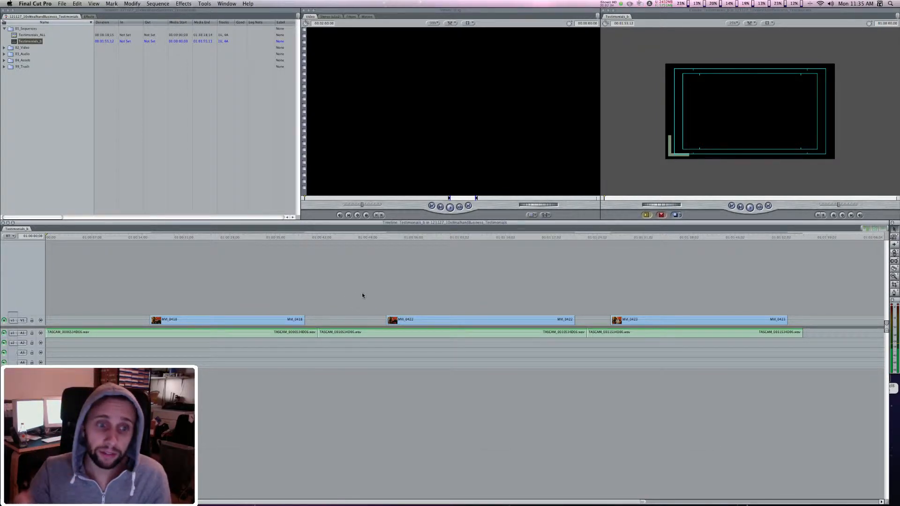
Cut the A1 audio at the start and end of MVI_0418 and delete the excess audio before the clip.
key(Down)
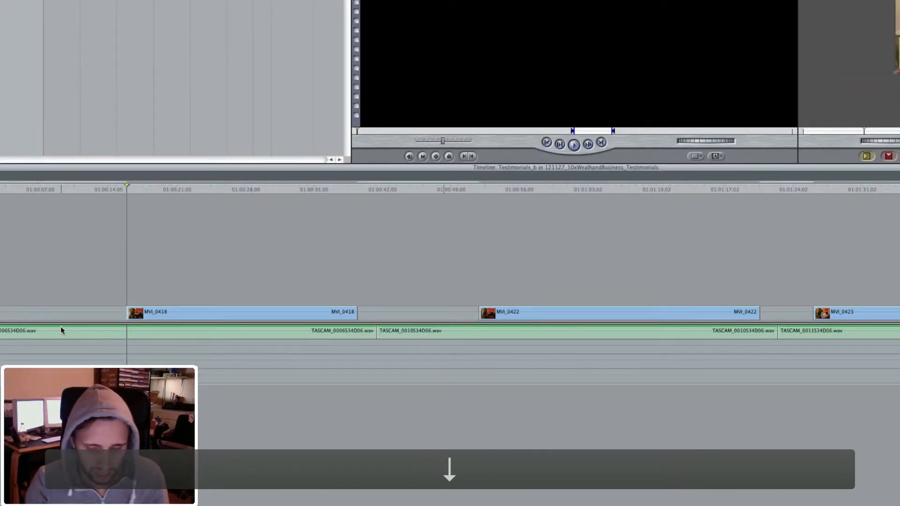
key(super+minus)
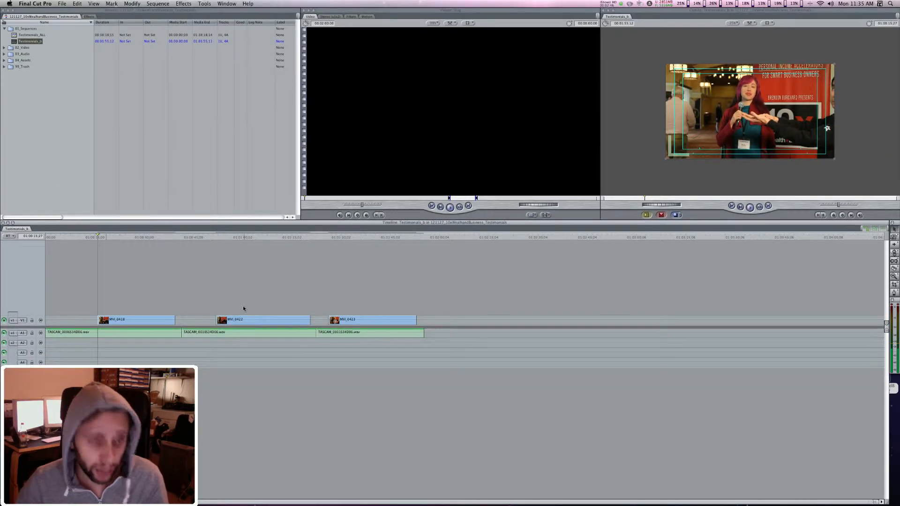
key(ctrl+v)
click(89, 334)
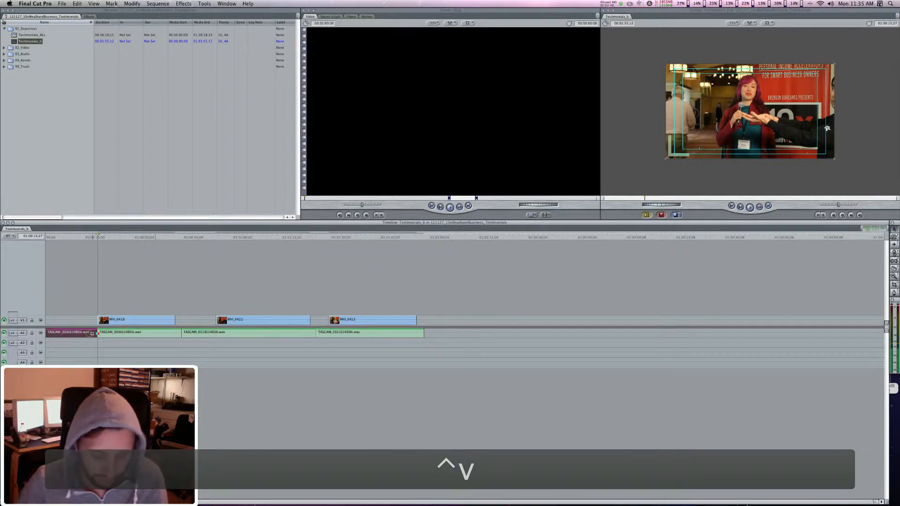
key(Delete)
key(Down)
key(ctrl+v)
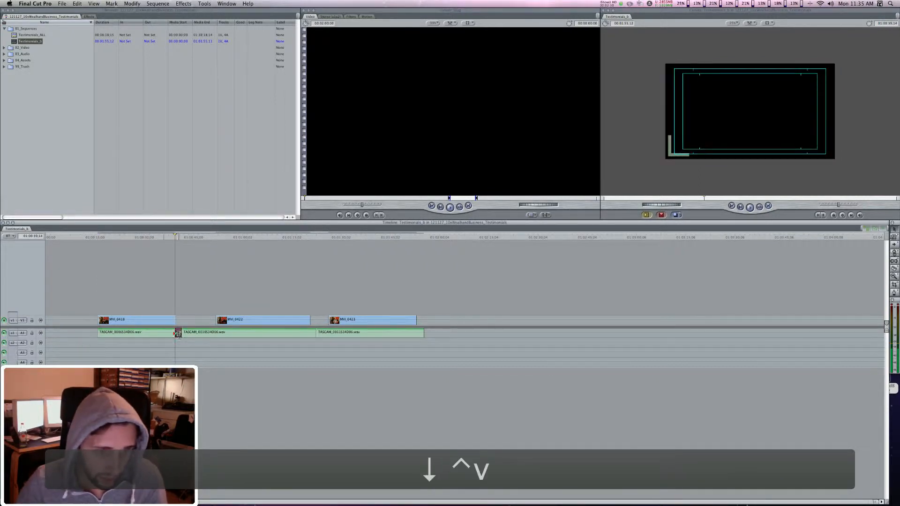
Cut the A1 audio at the start and end of MVI_0422 and delete the excess pieces on both sides.
key(Down)
key(Down)
key(Down)
key(ctrl+v)
key(Down)
key(ctrl+v)
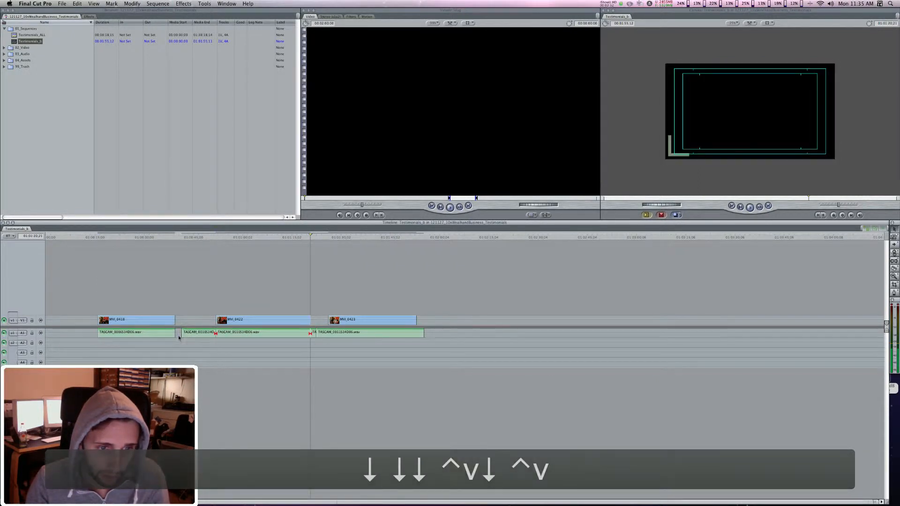
click(313, 336)
key(Delete)
click(206, 335)
key(Delete)
Cut the A1 audio at the start and end of MVI_0423 and delete the excess pieces on both sides.
key(Down)
key(Down)
key(ctrl+v)
key(Down)
key(ctrl+v)
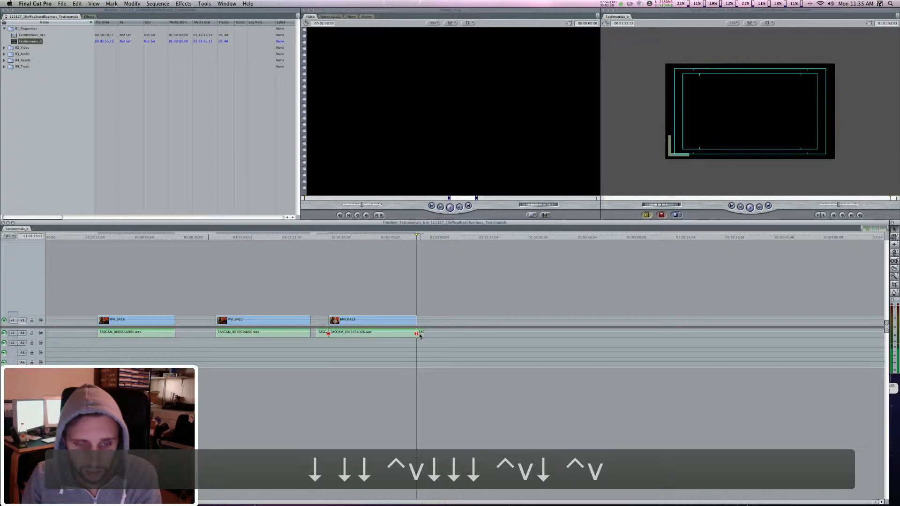
click(420, 335)
key(])
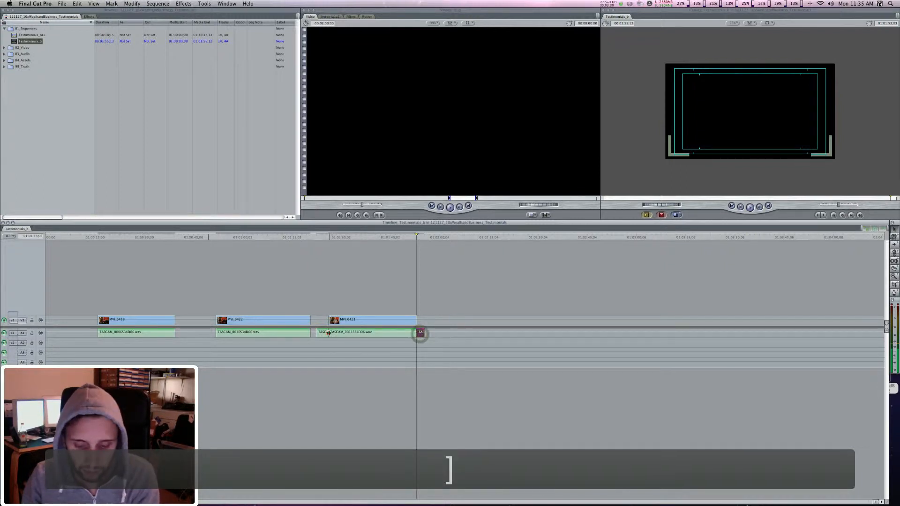
key(Delete)
click(322, 334)
key(Delete)
click(336, 283)
Return the playhead to the start of MVI_0418 and play its opening to check the audio.
key(Up)
key(Up)
key(Up)
key(Up)
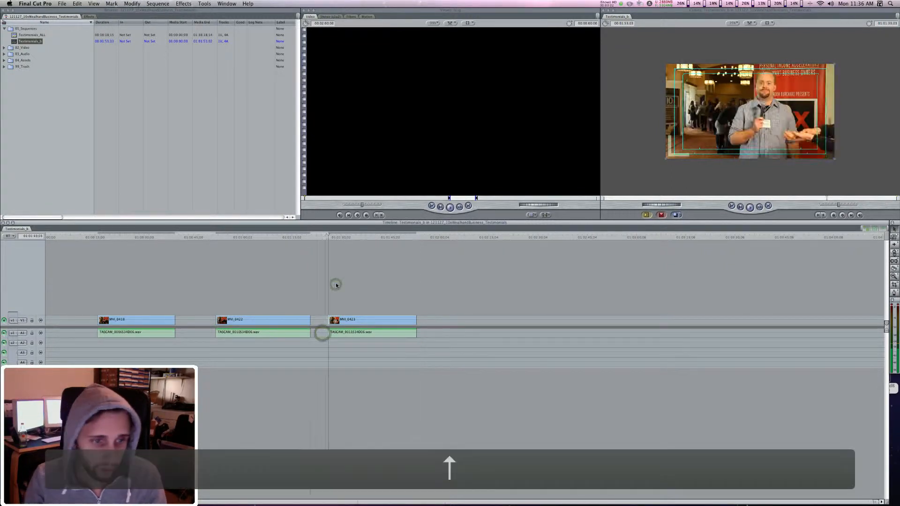
key(Up)
key(Up)
key(Down)
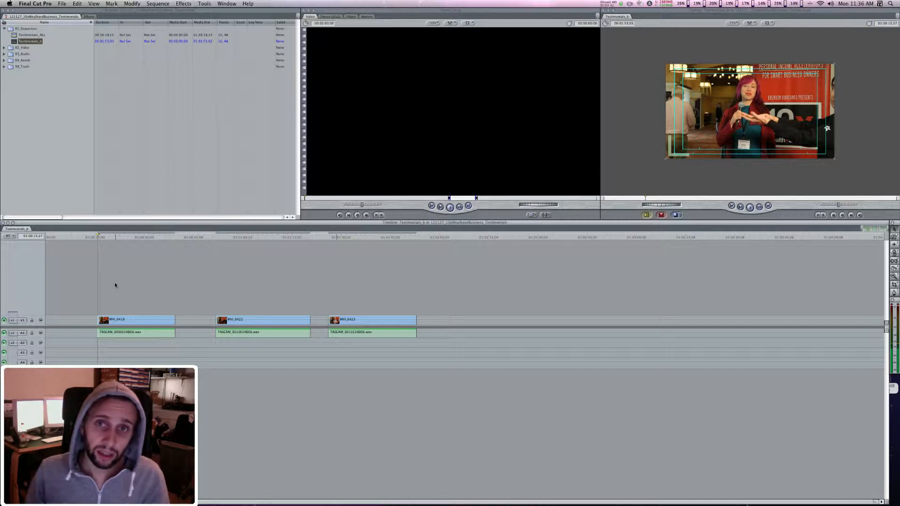
key(super+equal)
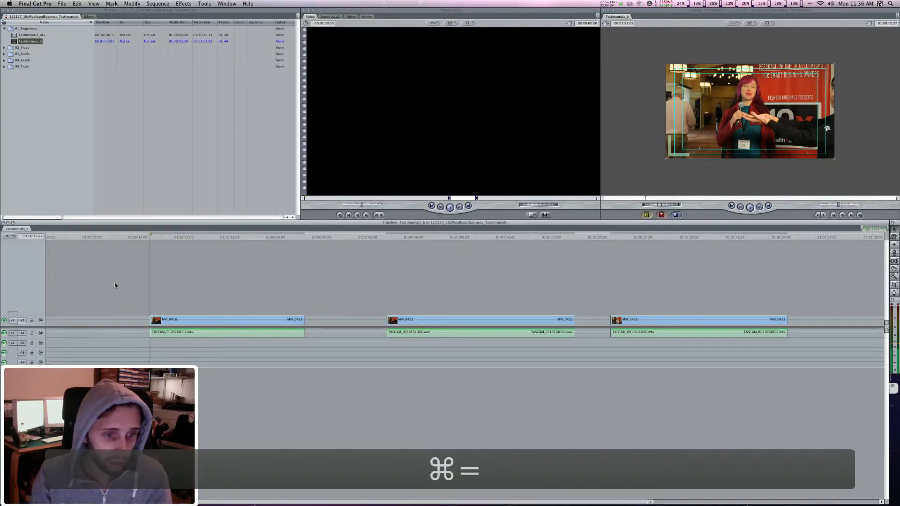
key(super+equal)
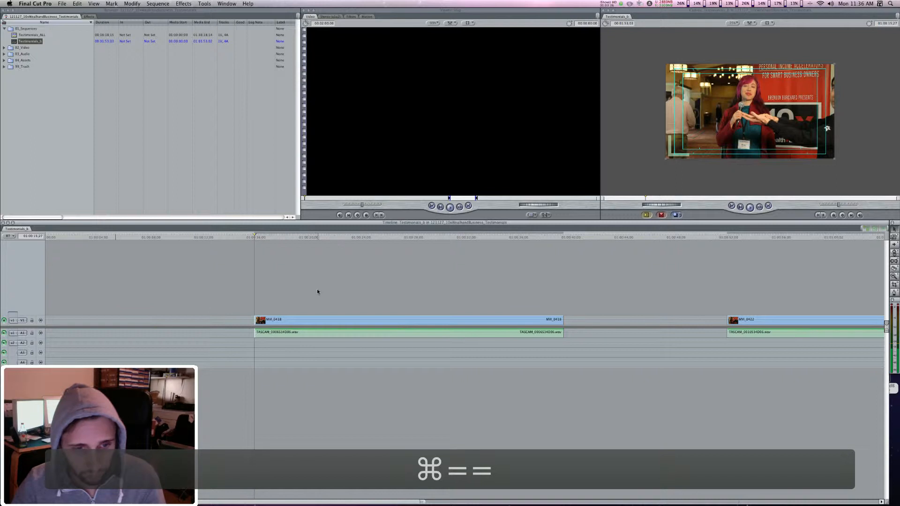
key(space)
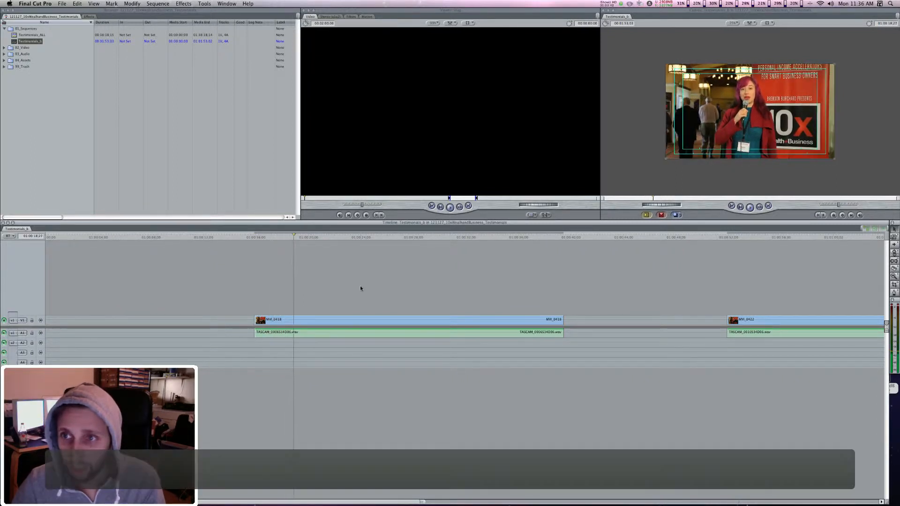
Set the level of the TASCAM audio under MVI_0418 to 12 dB.
double_click(399, 334)
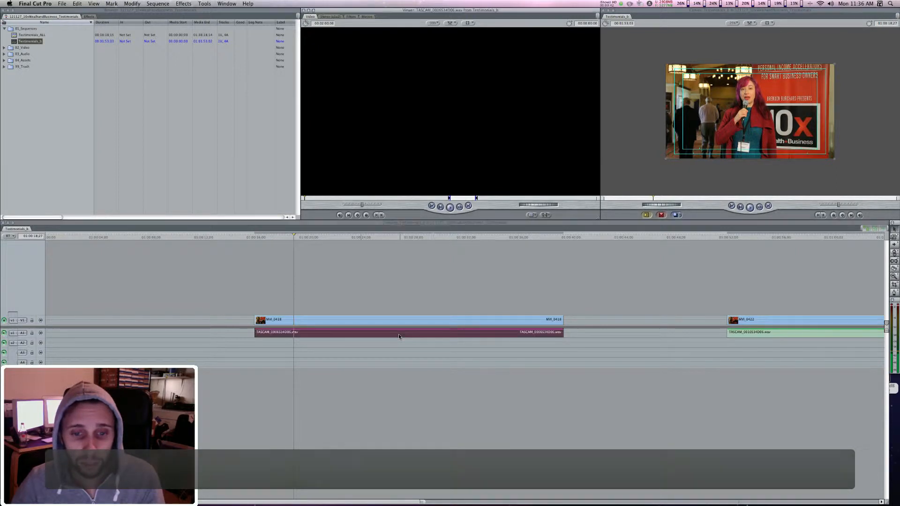
key(1)
key(2)
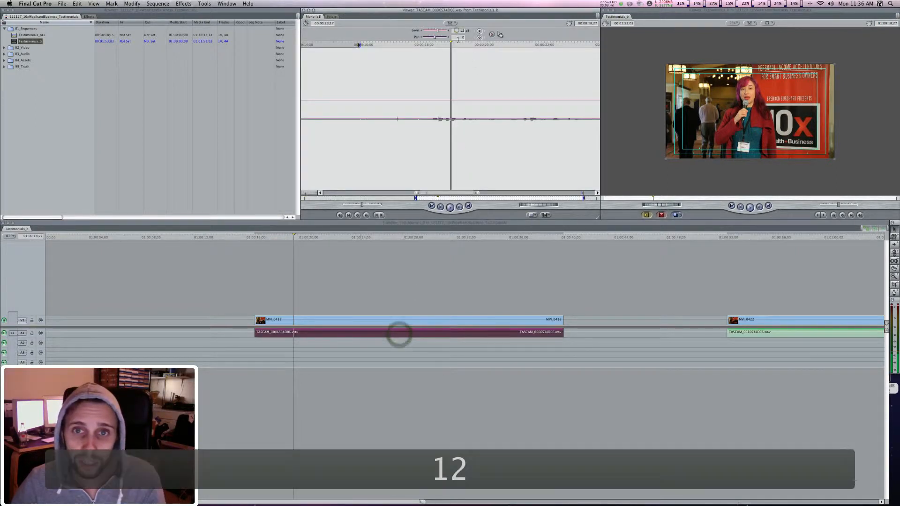
click(429, 278)
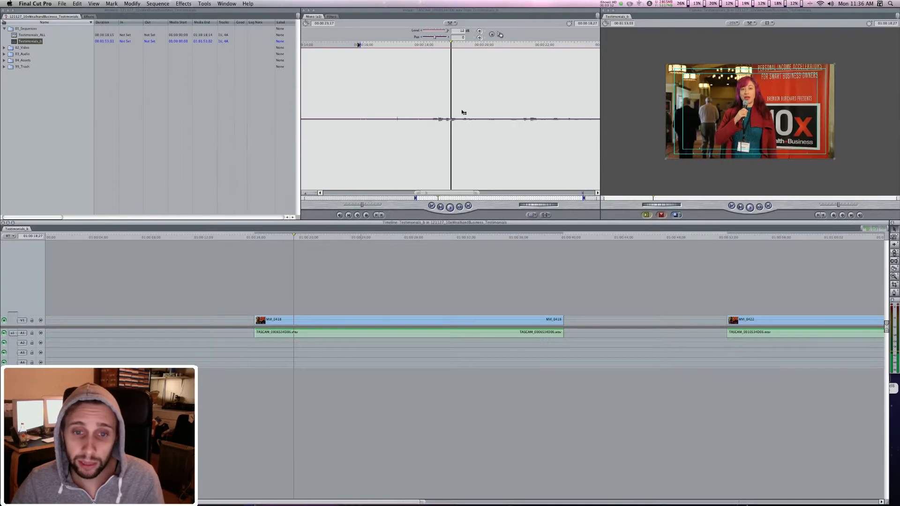
Apply the favorite Gain Copy filter to the TASCAM audio under MVI_0418 and set its gain to 24 dB.
click(89, 16)
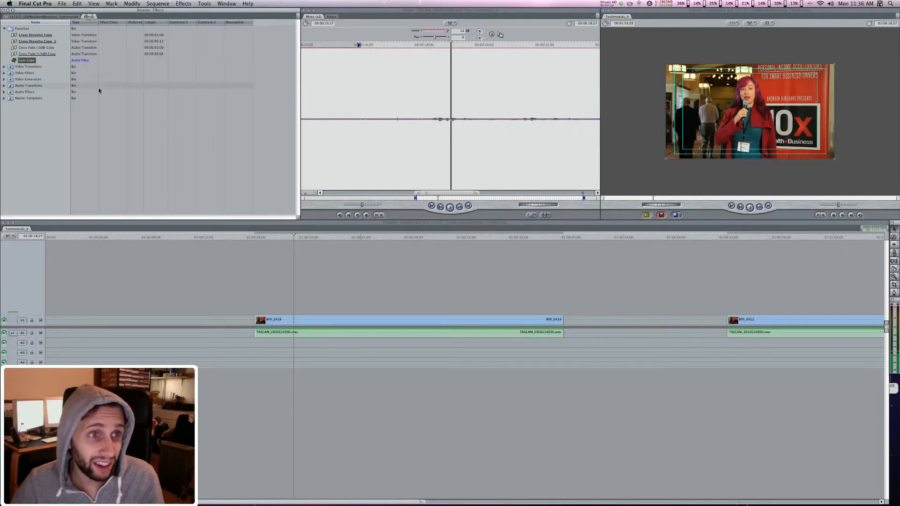
drag(357, 234, 398, 334)
double_click(398, 333)
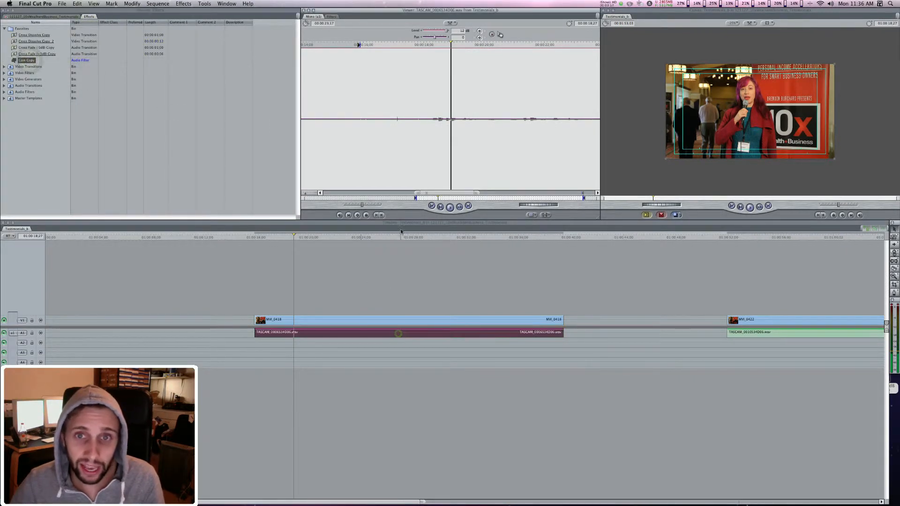
click(332, 17)
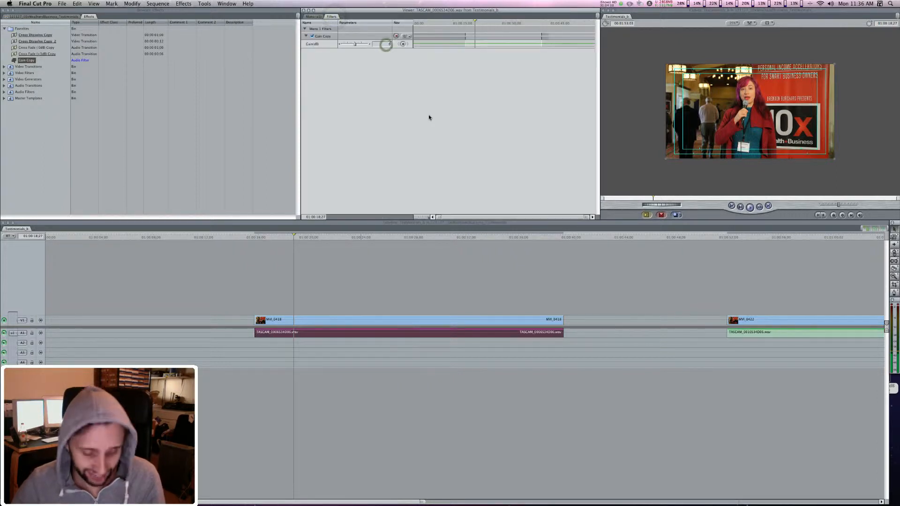
text(24)
click(443, 296)
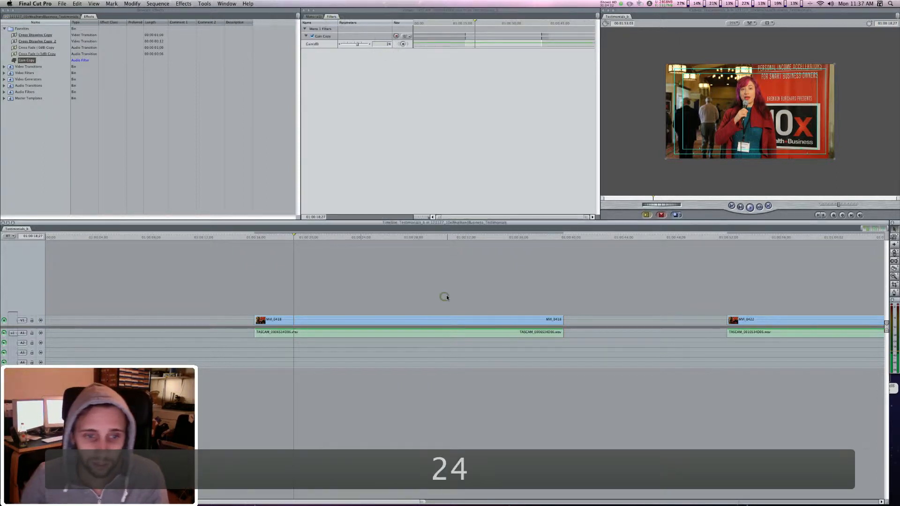
Cut MVI_0418 and its audio just before the speaker begins, at about 01:00:18, and delete the opening piece.
key(Up)
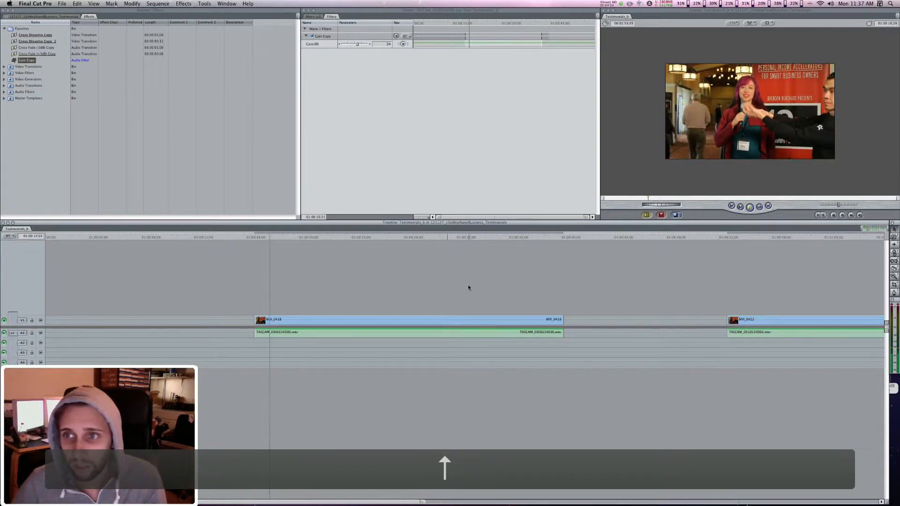
key(j)
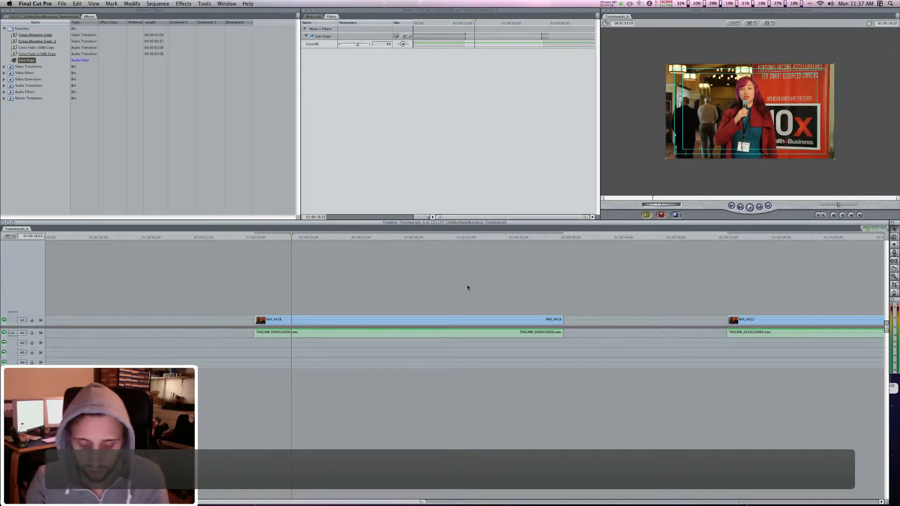
key(Right)
key(Right)
key(Right)
key(Right)
key(Right)
key(Right)
key(Right)
key(Right)
key(Right)
key(Right)
key(Right)
key(Left)
key(Left)
key(Right)
key(Right)
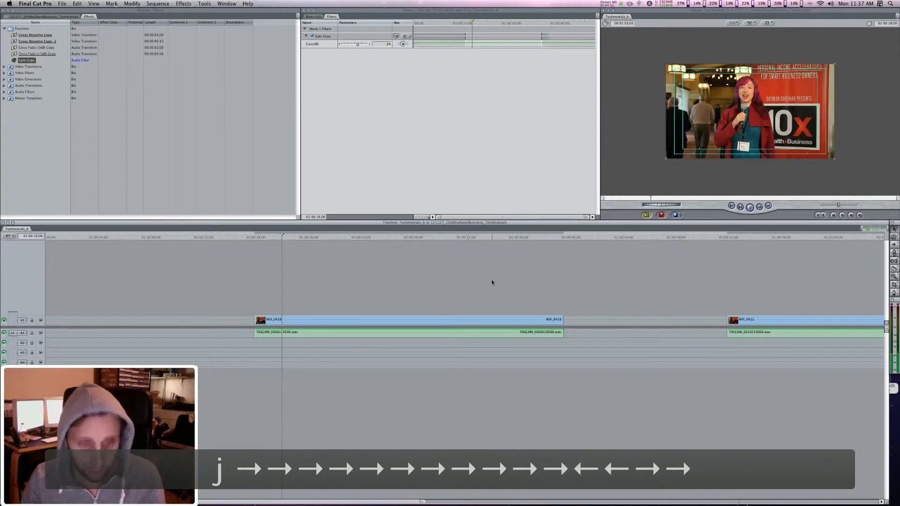
key(ctrl+v)
click(261, 322)
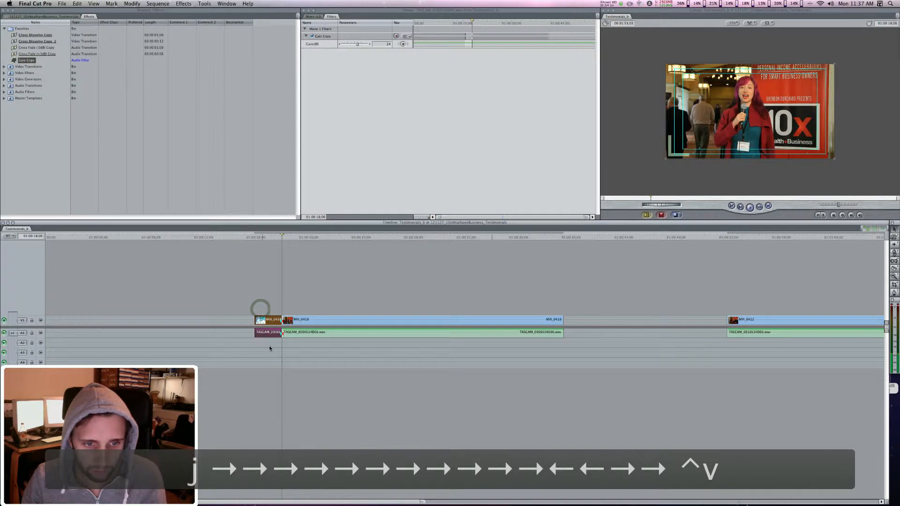
key(Delete)
Play MVI_0418 to find where the testimonial ends, cut video and audio at about 01:00:36, and delete the closing piece.
key(space)
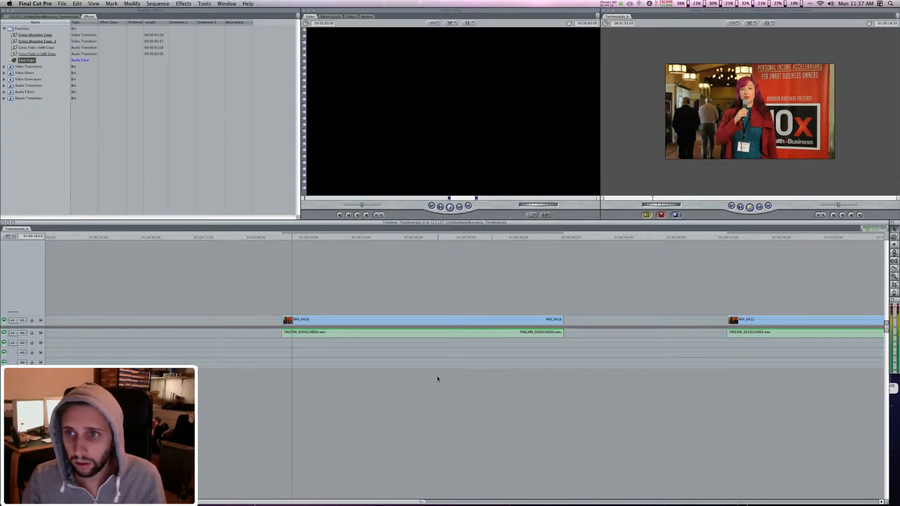
key(l)
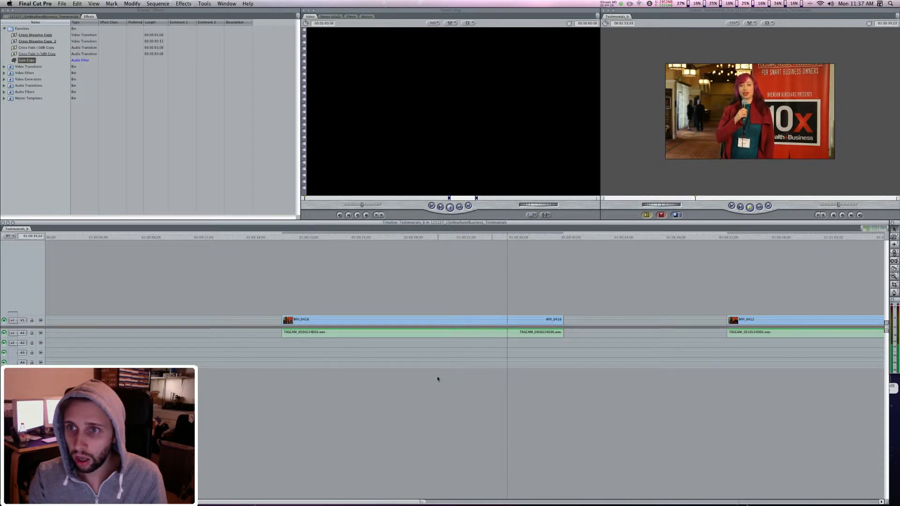
key(k)
key(j)
key(j)
key(j)
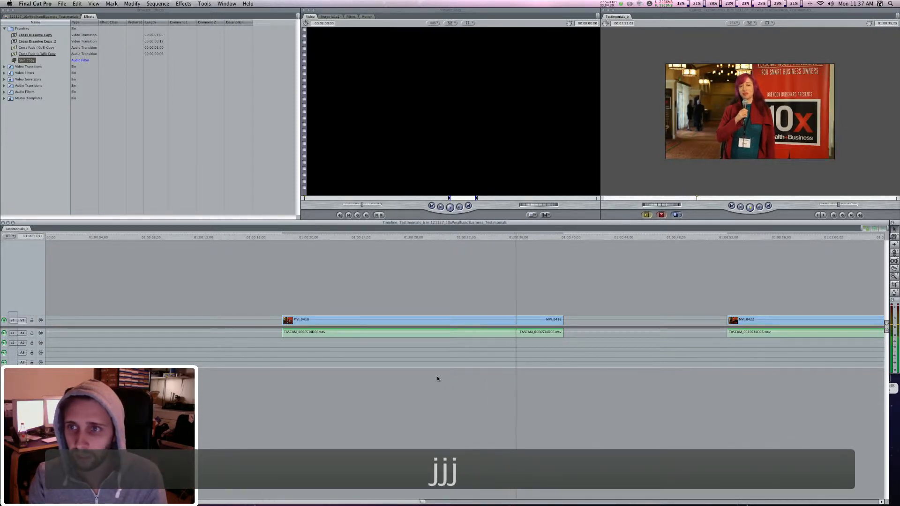
key(Left)
key(Left)
key(Left)
key(Left)
key(Left)
key(Left)
key(Left)
key(Left)
key(Left)
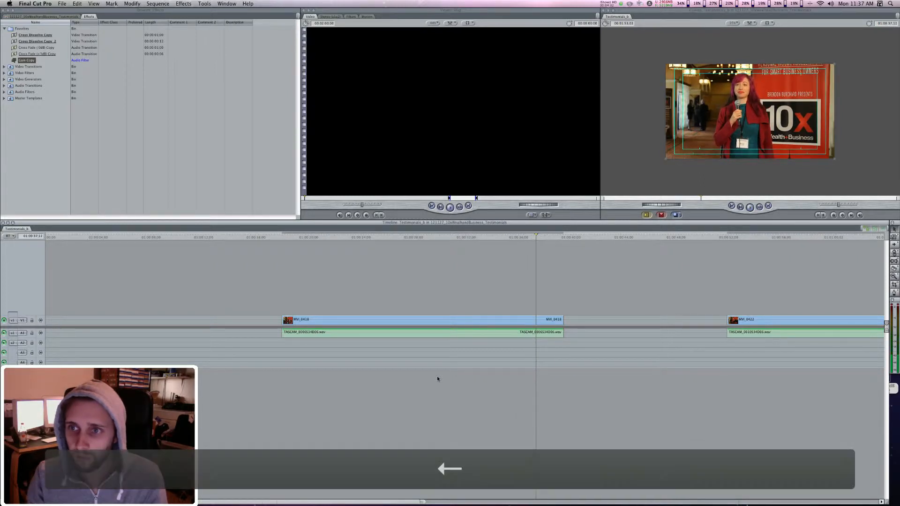
key(Left)
key(Left)
key(Left)
key(Left)
key(Left)
key(Left)
key(Left)
key(Left)
key(Left)
key(Left)
key(Left)
key(Left)
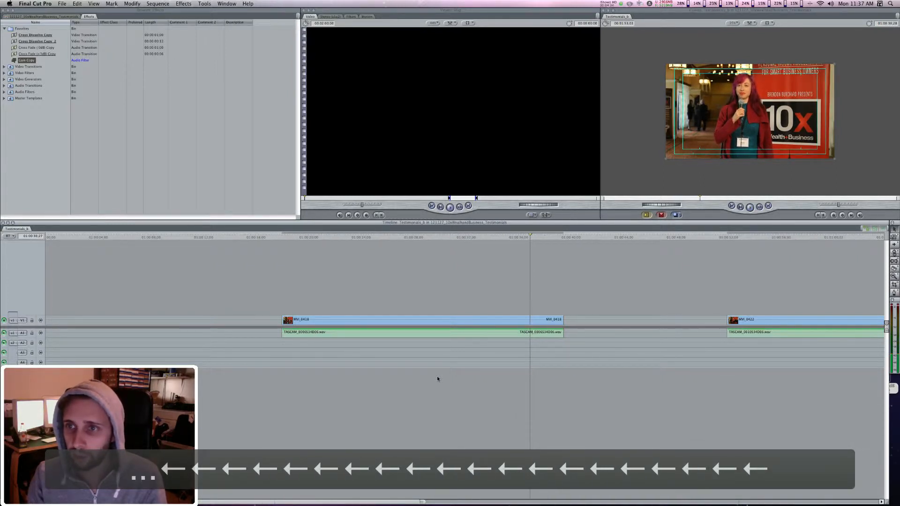
key(Left)
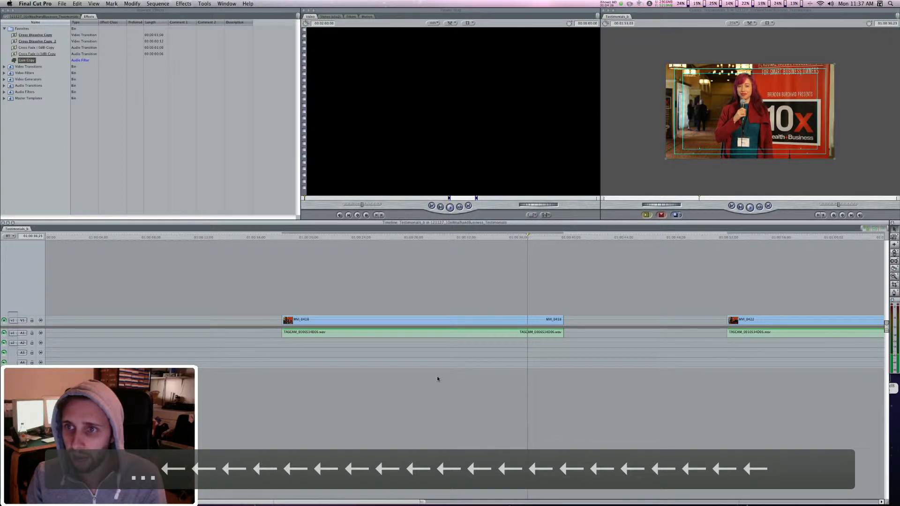
key(Right)
key(Left)
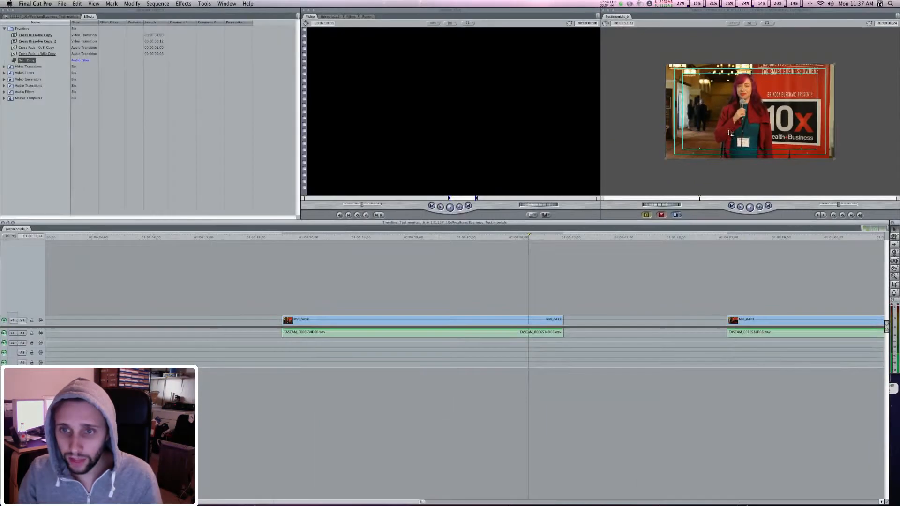
key(ctrl+v)
click(546, 326)
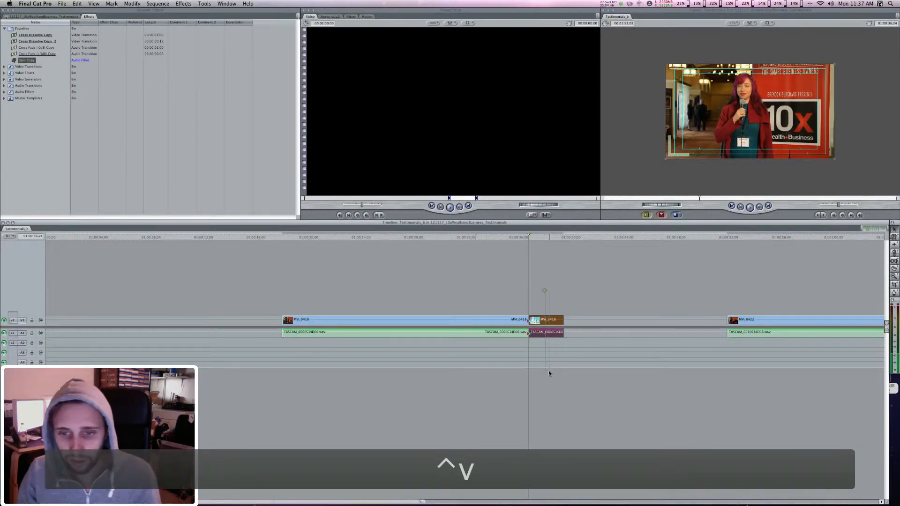
key(Delete)
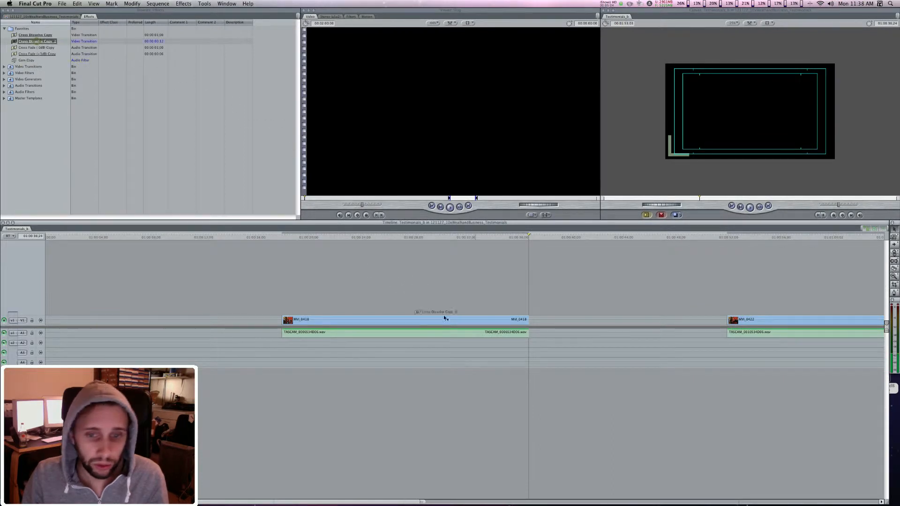
Apply Cross Dissolve Copy 2 to both ends of MVI_0418 and Cross Fade (+3dB) Copy to both ends of its audio.
drag(444, 317, 447, 320)
click(42, 54)
drag(44, 54, 428, 333)
Play the fade-in and fade-out of MVI_0418 and return the playhead to the clip's start.
key(Up)
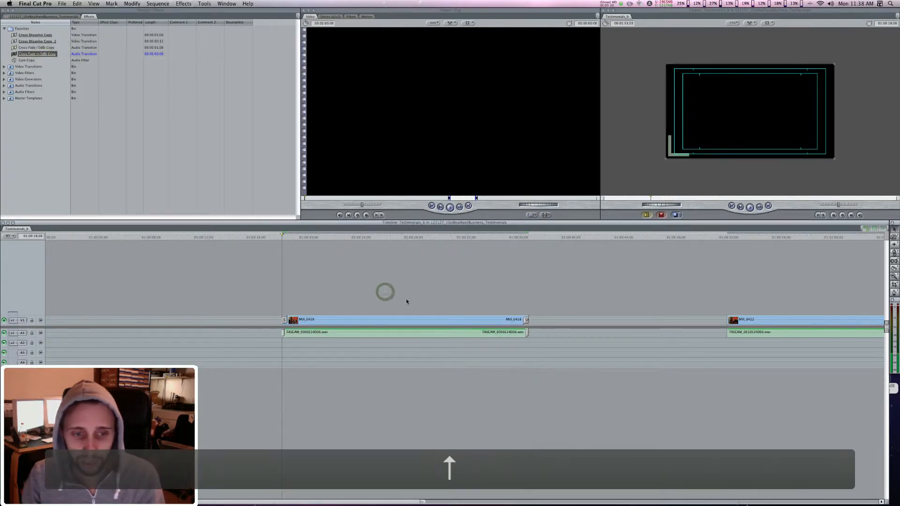
key(space)
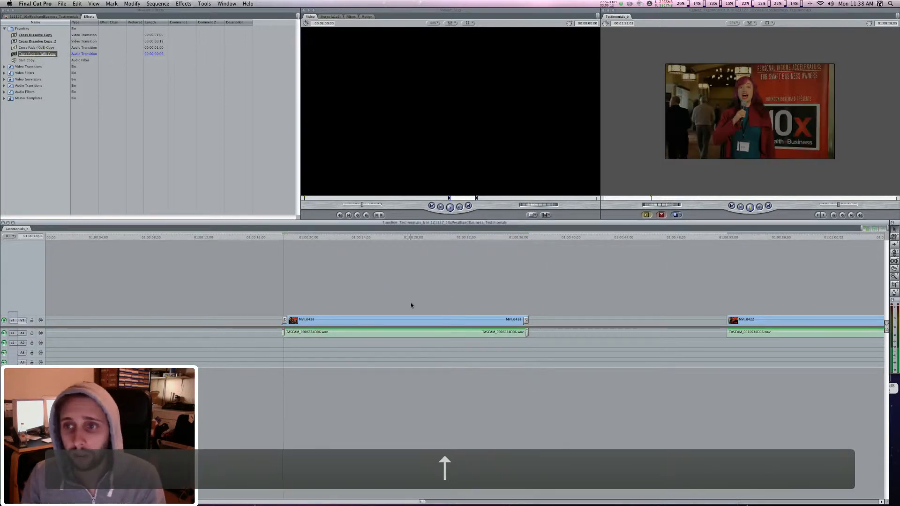
click(516, 237)
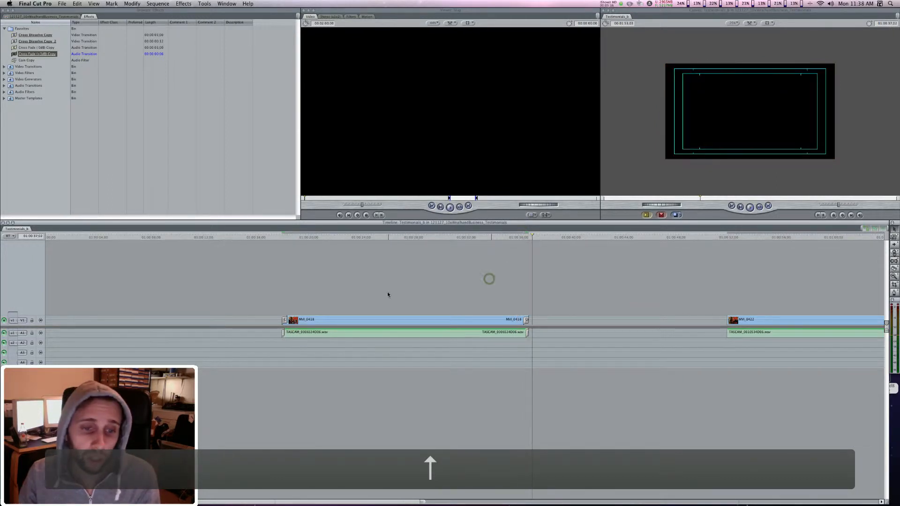
key(Up)
key(Up)
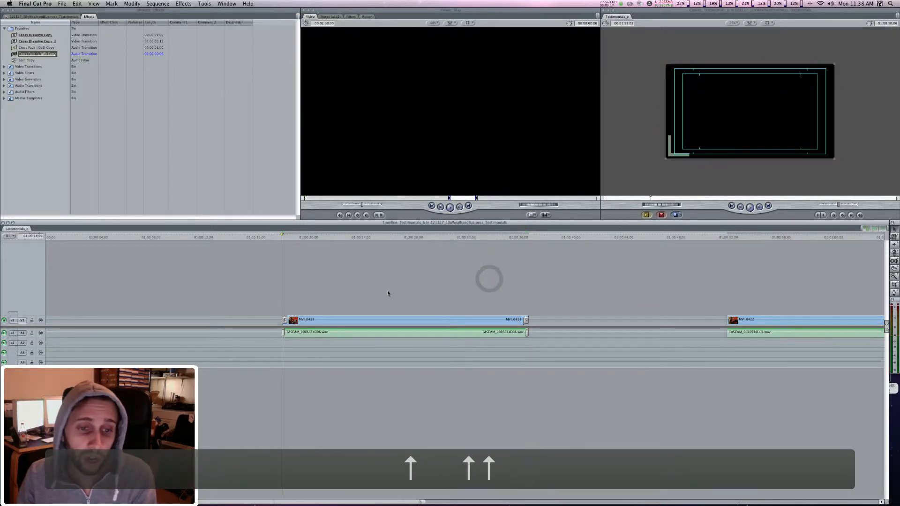
Load a Slug generator into the Viewer and set its duration to 00:00:00:15.
click(544, 216)
click(561, 250)
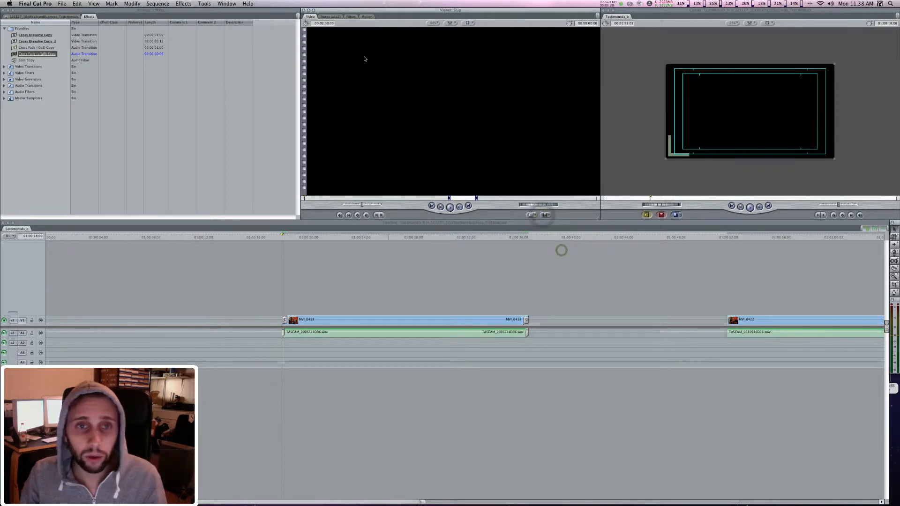
key(Down)
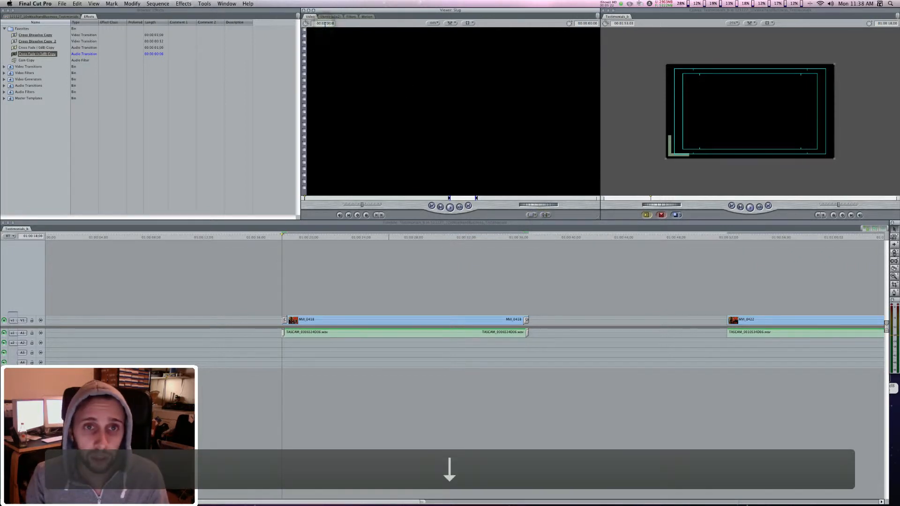
text(15)
key(Left)
key(Left)
key(Left)
key(Left)
key(Left)
key(Left)
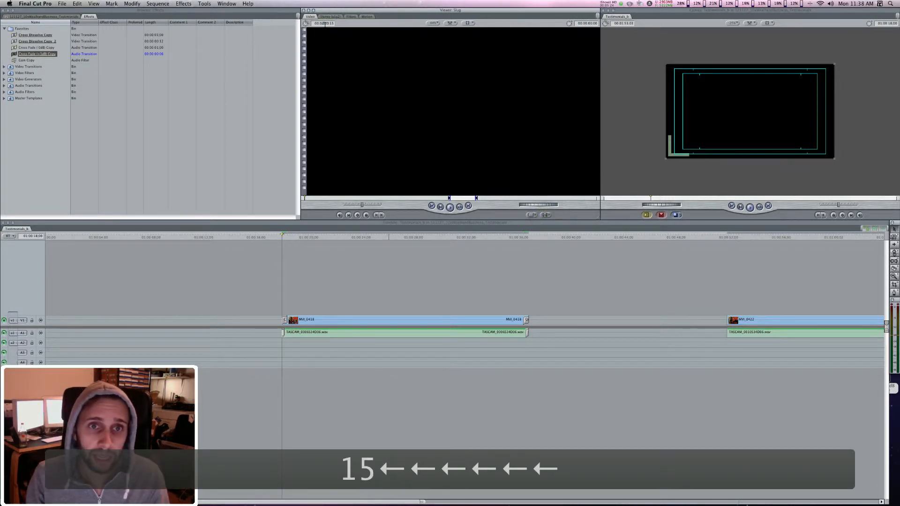
text(0)
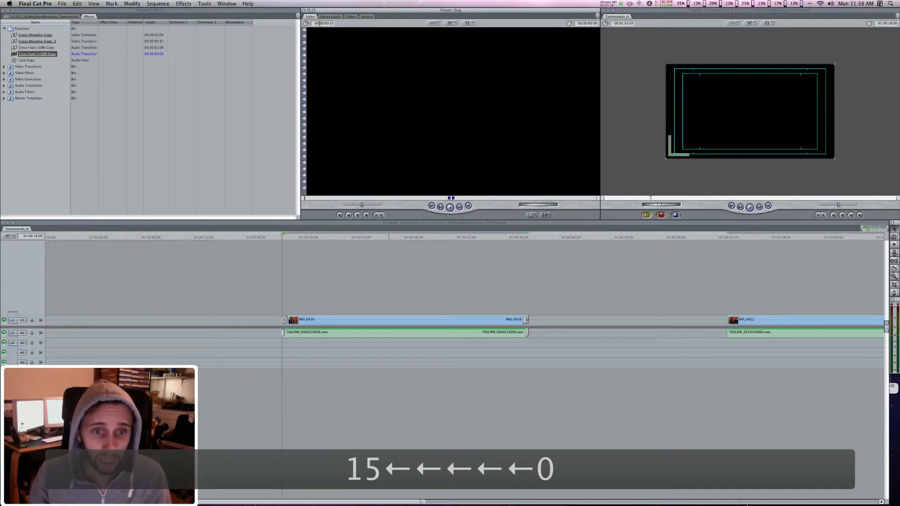
Insert the 15-frame Slug at the start of the sequence and close the gap between it and MVI_0418.
click(285, 289)
key(Up)
key(Up)
drag(418, 156, 827, 48)
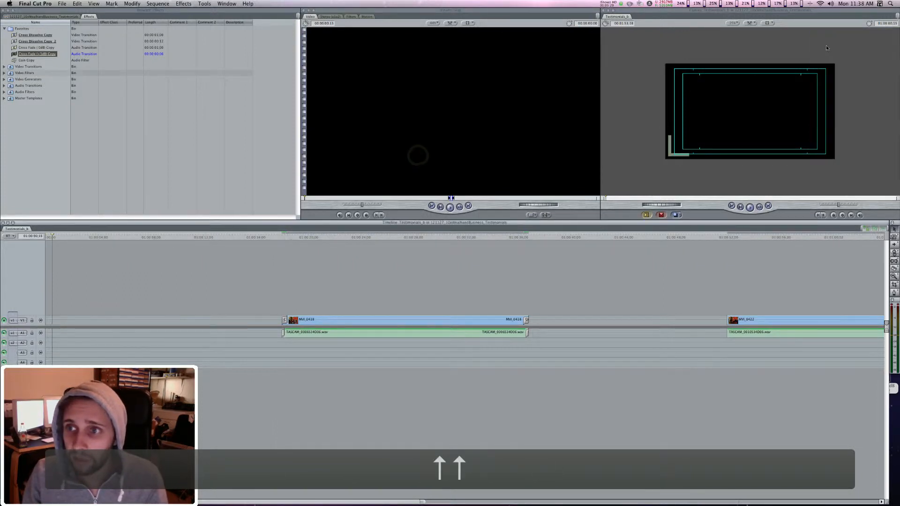
click(147, 269)
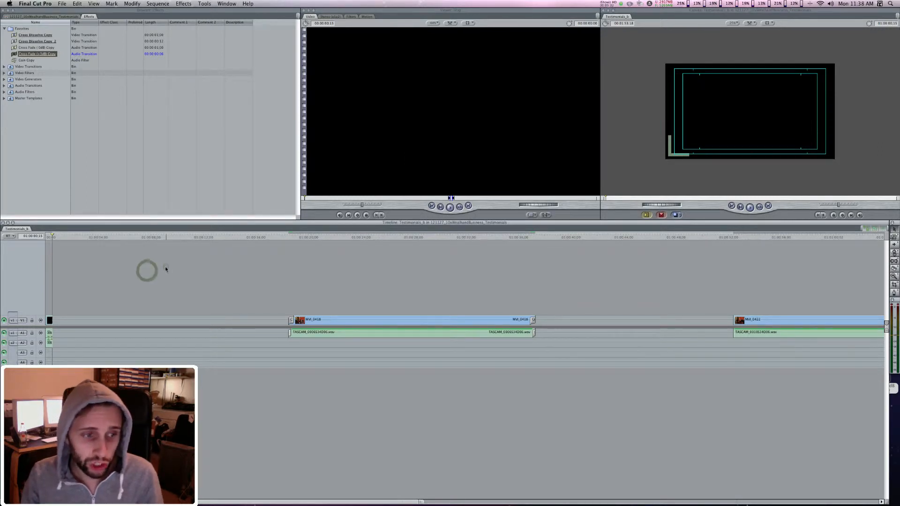
key(ctrl+g)
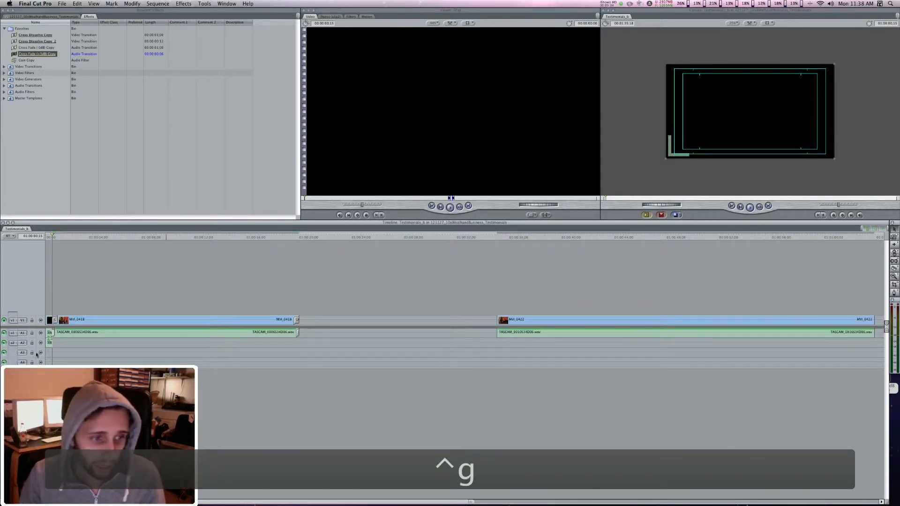
Copy the opening slug and paste it directly after the end of MVI_0418.
click(48, 320)
key(super+c)
key(Down)
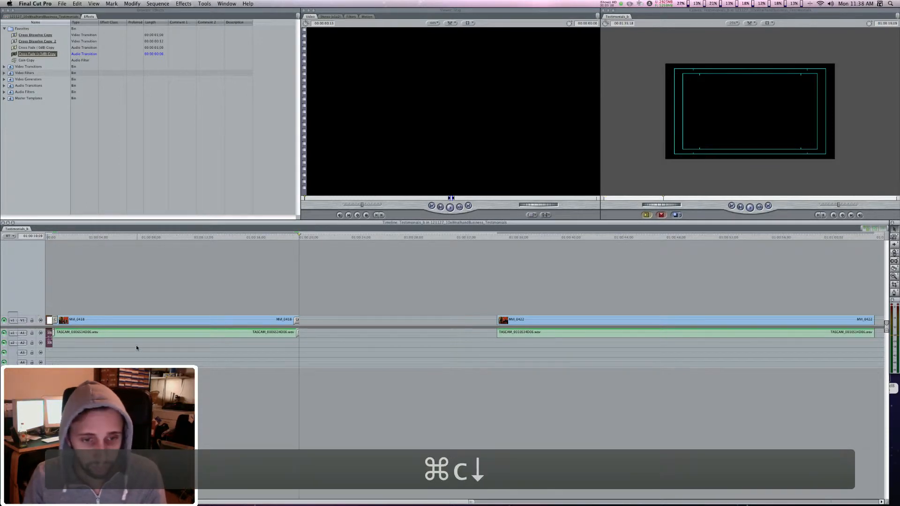
key(super+v)
click(338, 267)
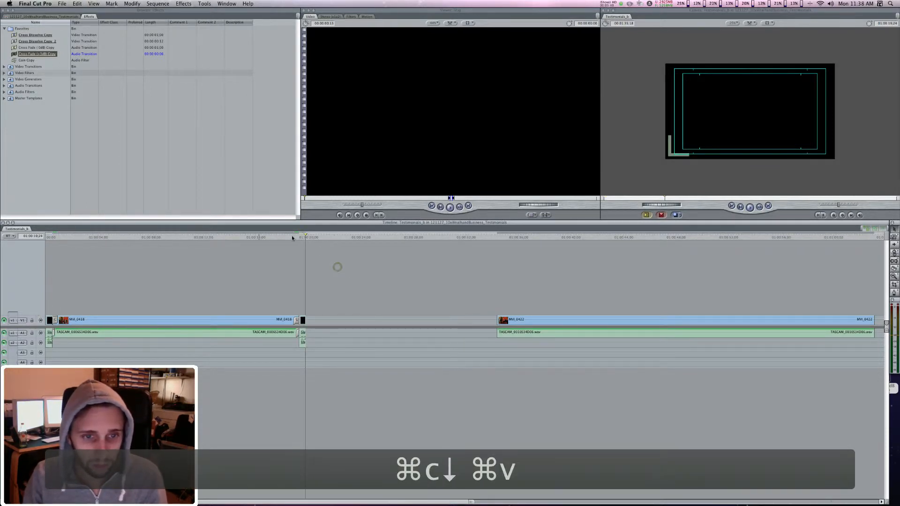
Play the end of MVI_0418 and the opening of MVI_0422, and return the playhead to the start of MVI_0422.
click(291, 236)
key(Down)
key(Down)
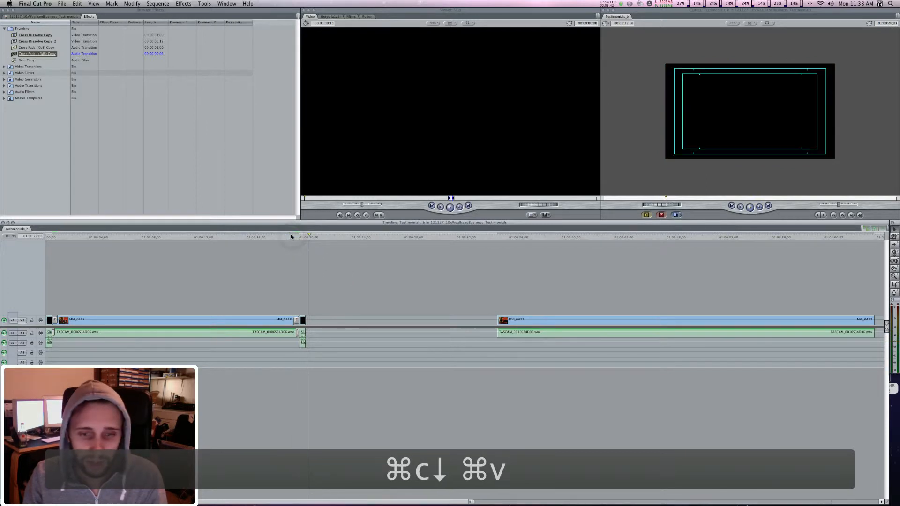
key(Down)
key(Up)
key(Up)
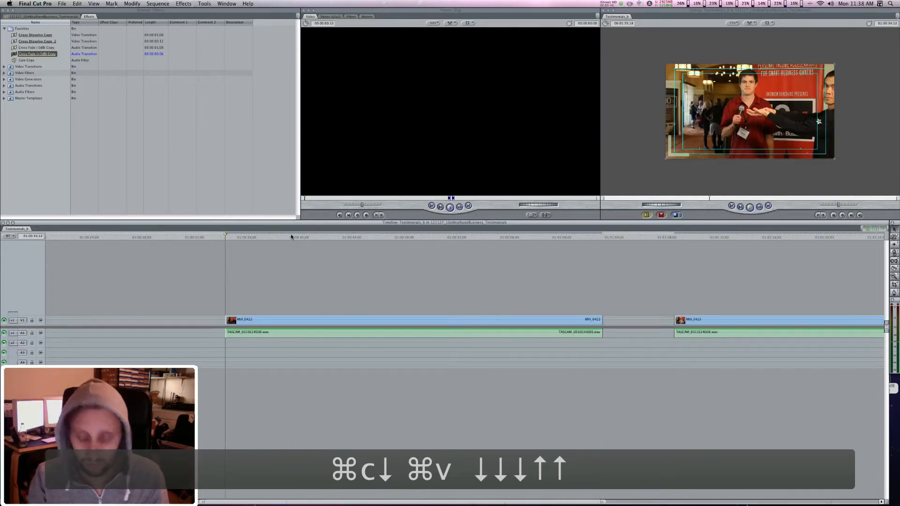
key(space)
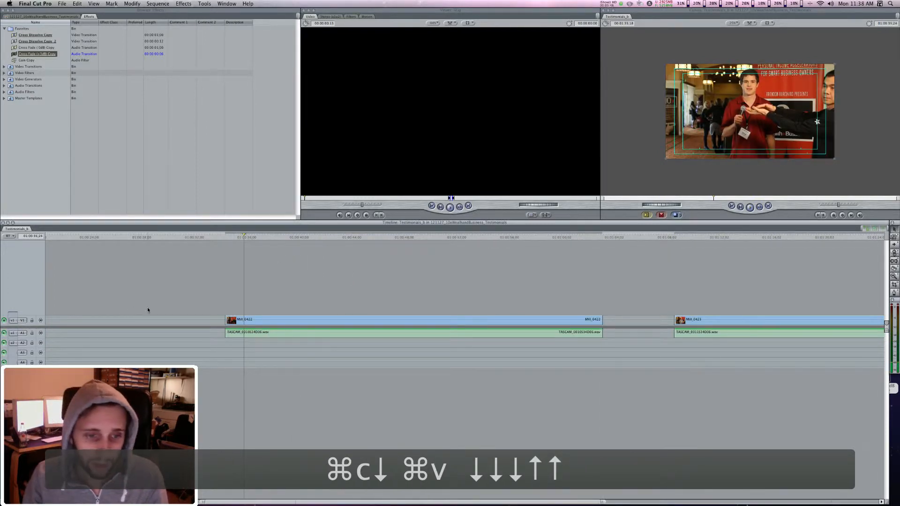
click(210, 298)
key(Up)
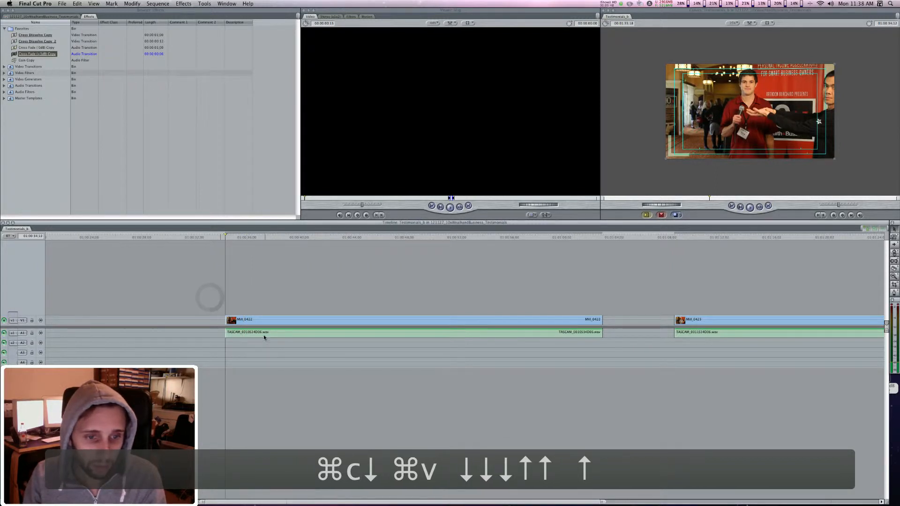
Set the level of MVI_0422's TASCAM audio to 12 dB and apply the Gain Copy filter with a gain of 24 dB.
double_click(264, 335)
click(454, 31)
text(12)
key(Return)
click(123, 132)
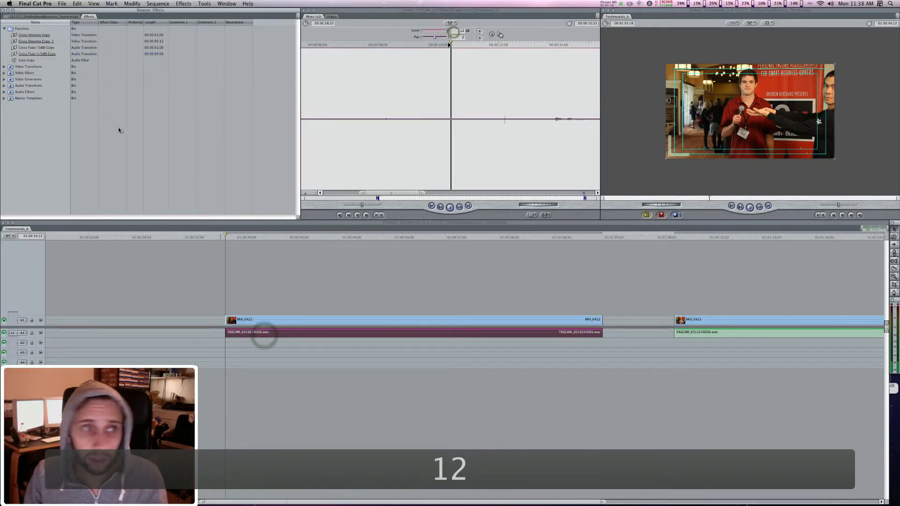
drag(28, 61, 376, 333)
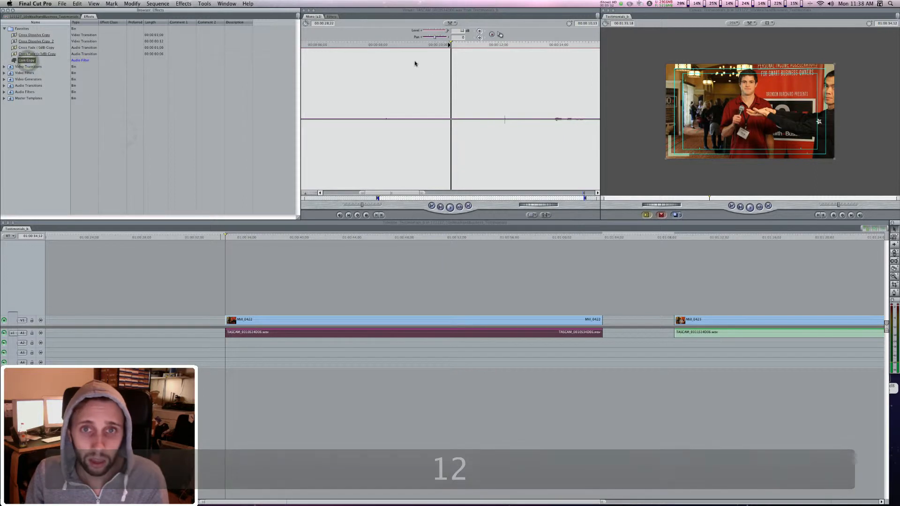
click(327, 17)
text(24)
click(382, 45)
click(347, 287)
Play MVI_0422 to find where the testimonial begins, cut video and audio at about 01:00:37, and delete the opening piece.
key(space)
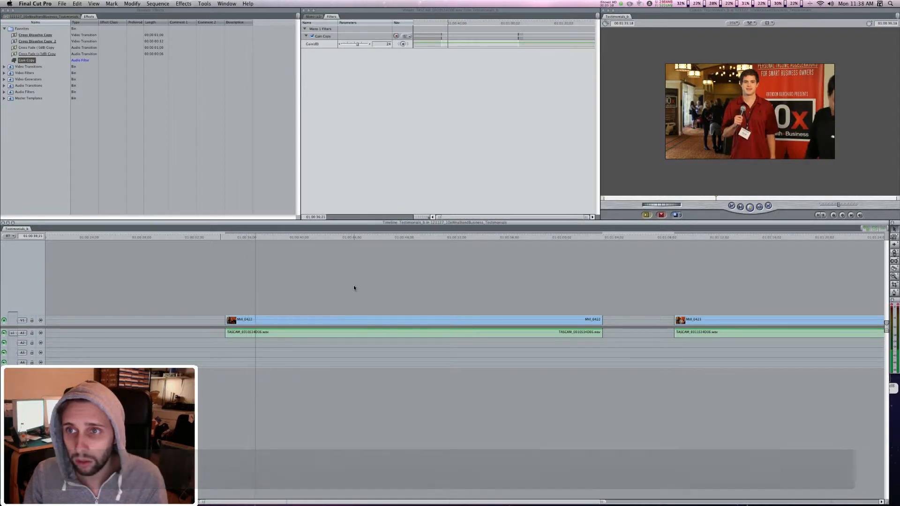
key(j)
key(Right)
key(Right)
key(Right)
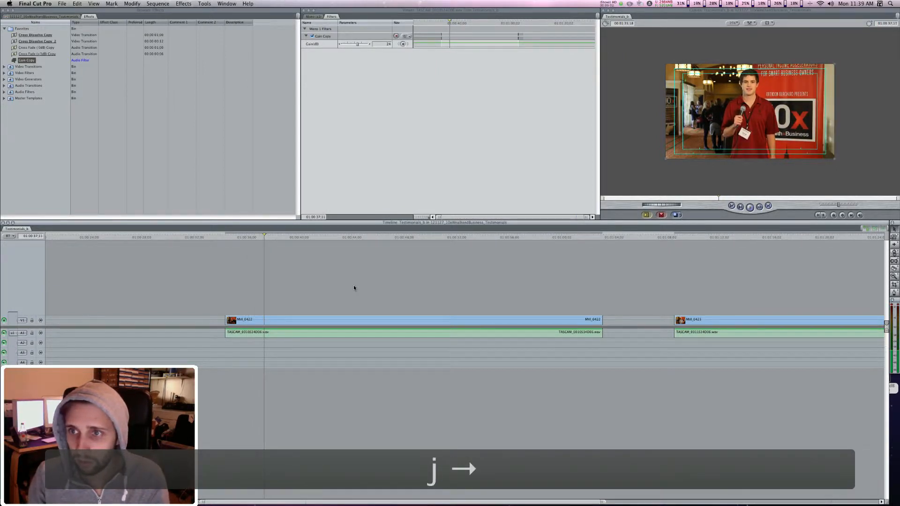
key(ctrl+v)
click(246, 321)
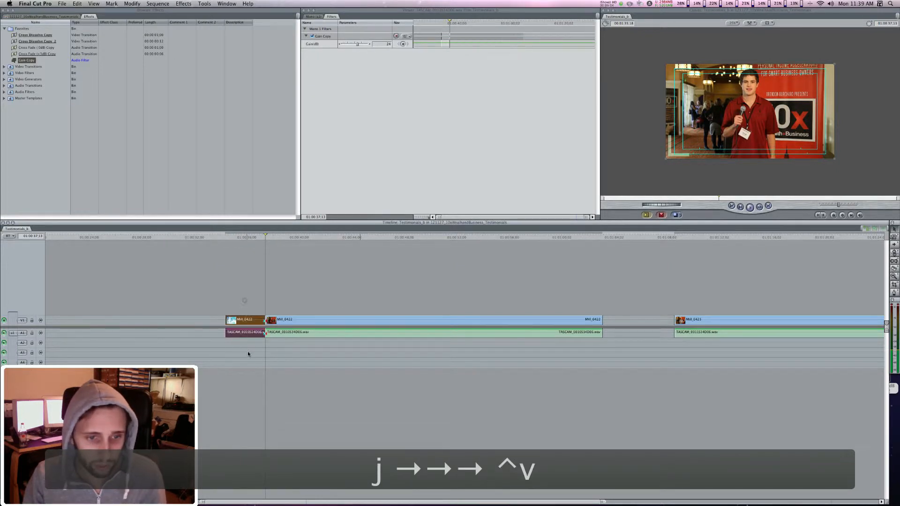
key(Delete)
Play MVI_0422 to find where the testimonial ends, cut video and audio at about 01:01:01, and delete the closing piece.
key(l)
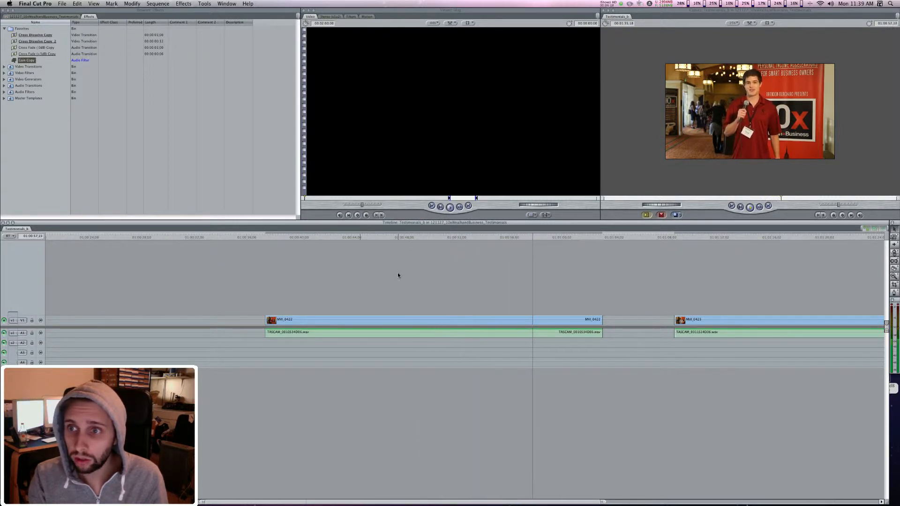
key(j)
key(j)
key(j)
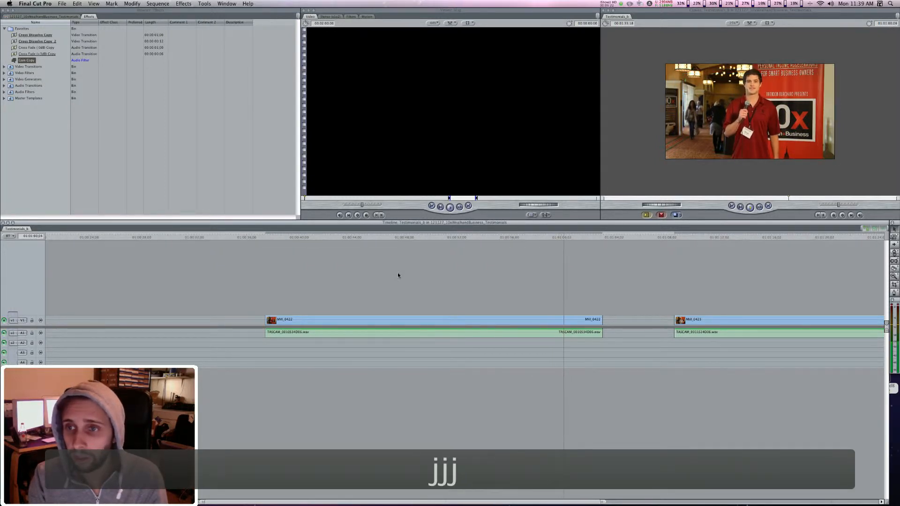
key(Right)
key(Right)
key(Right)
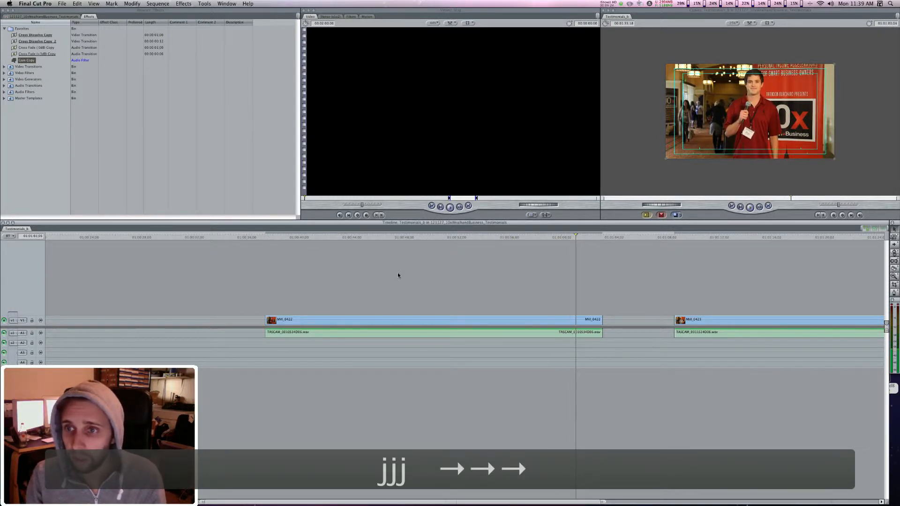
key(ctrl+v)
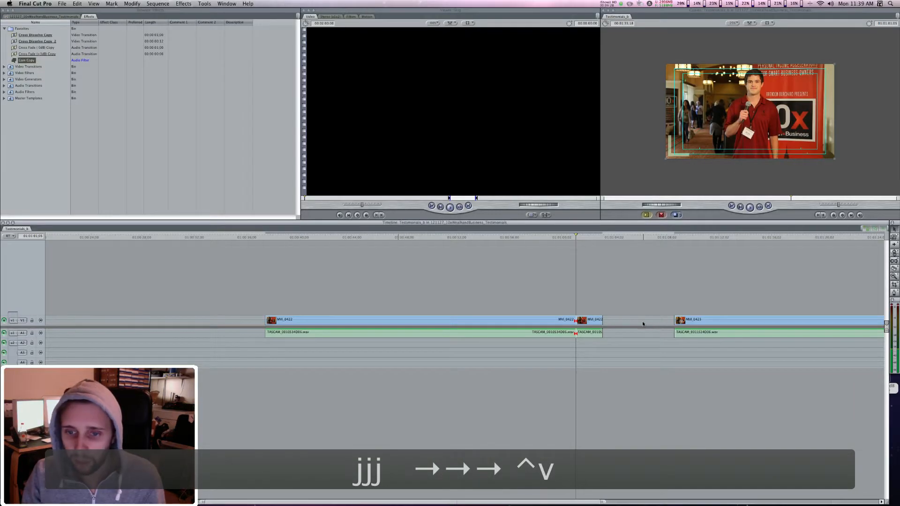
drag(593, 297, 589, 363)
key(BackSpace)
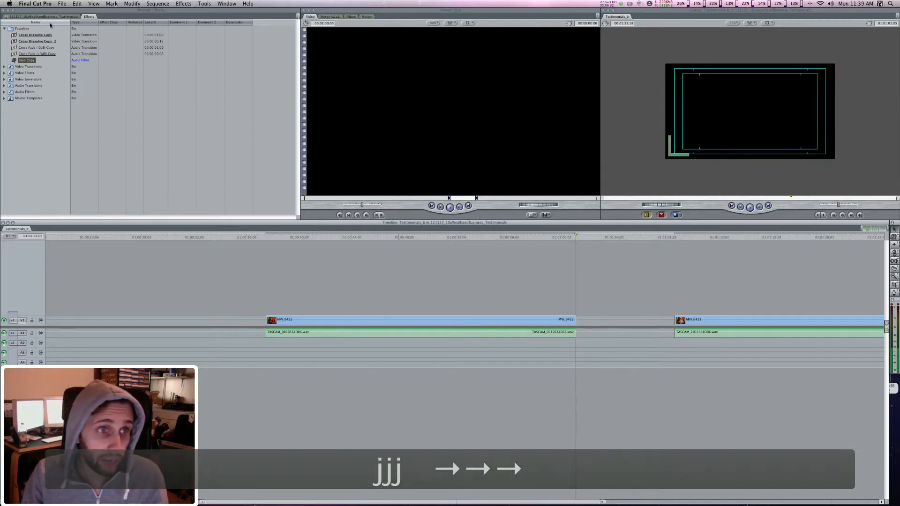
Apply Cross Dissolve Copy 2 to both ends of MVI_0422 and Cross Fade (+3dB) Copy to both ends of its audio.
click(46, 42)
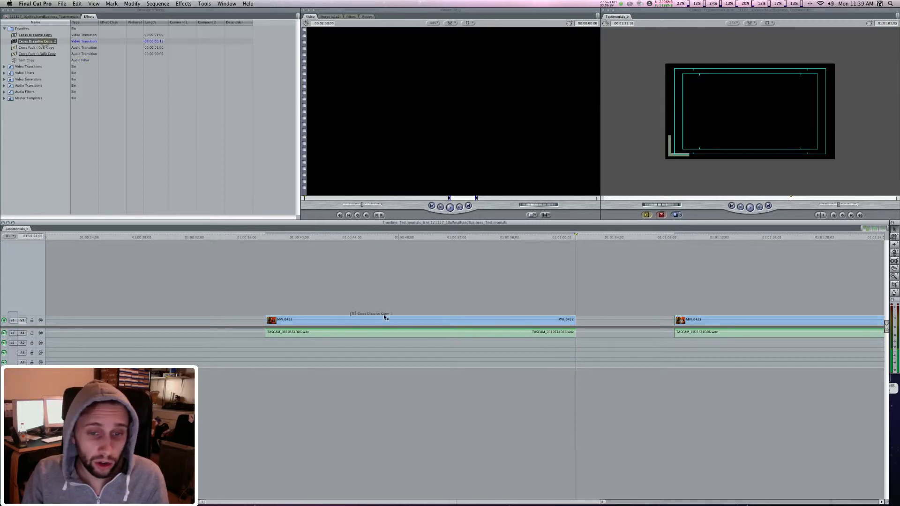
drag(384, 317, 382, 320)
drag(37, 48, 335, 332)
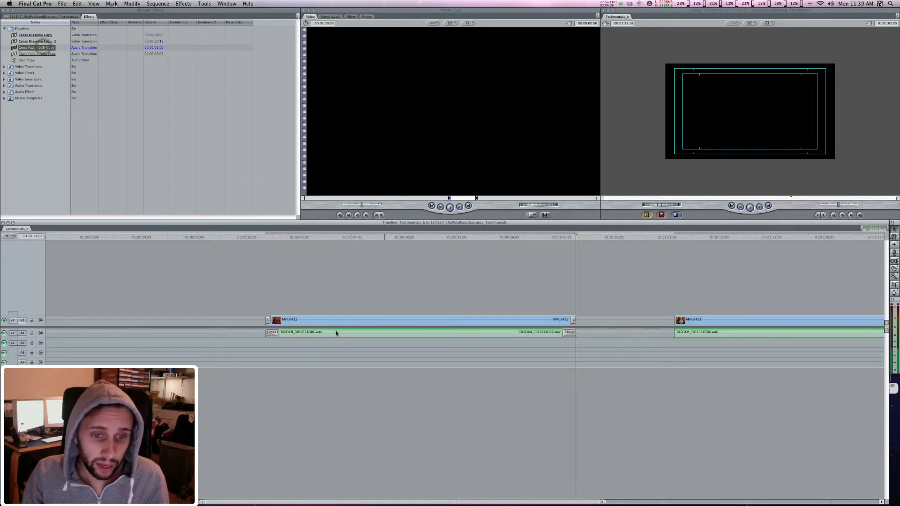
key(super+z)
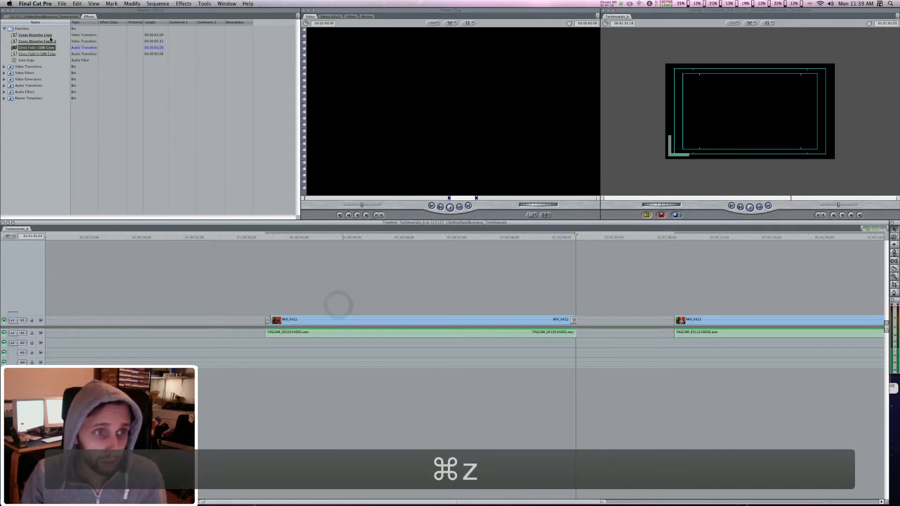
drag(37, 54, 414, 330)
Close the gap between the slug and MVI_0422, and paste a copy of the slug directly after MVI_0422.
key(Up)
key(Up)
key(ctrl+g)
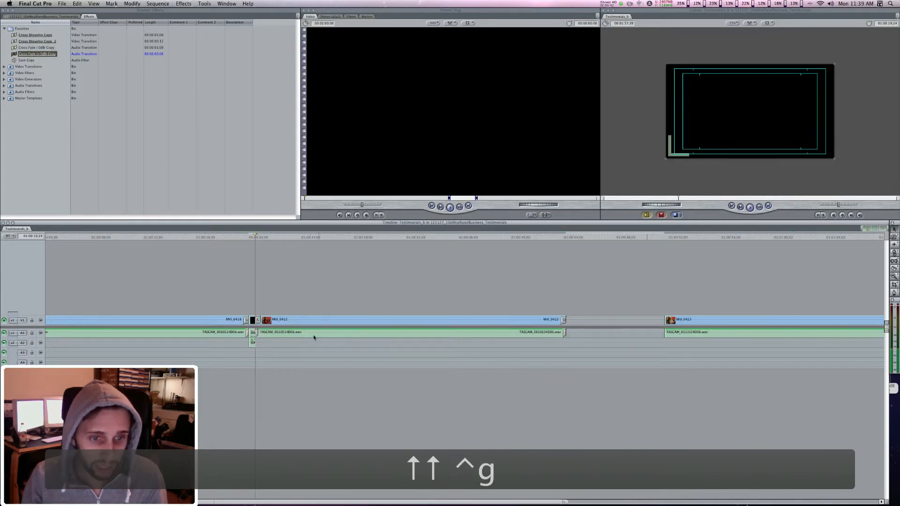
click(253, 322)
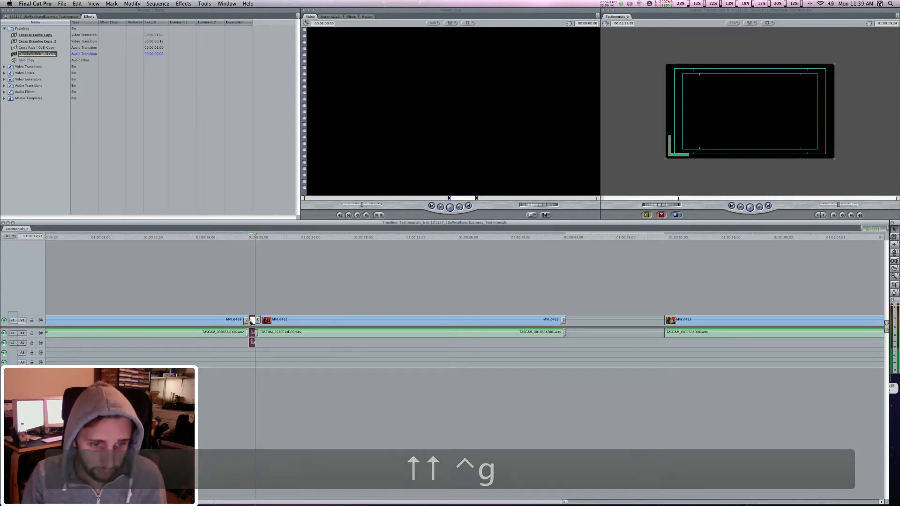
key(super+c)
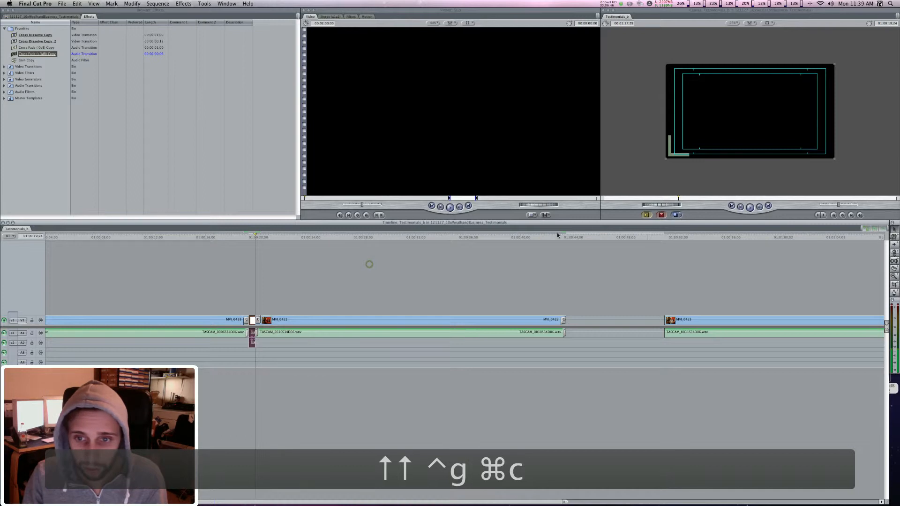
click(603, 236)
key(Up)
key(super+v)
Play the fade-in and fade-out of MVI_0422 and the opening of MVI_0423.
key(Up)
key(Up)
key(Up)
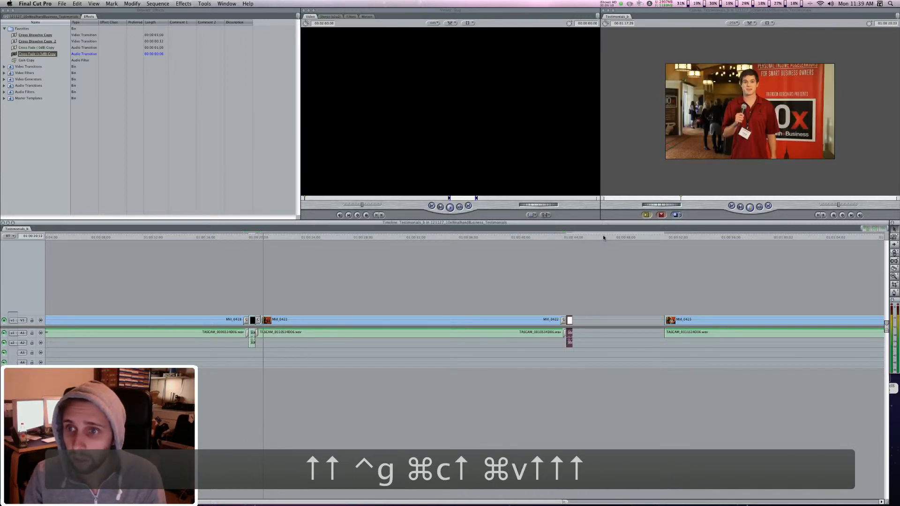
click(556, 235)
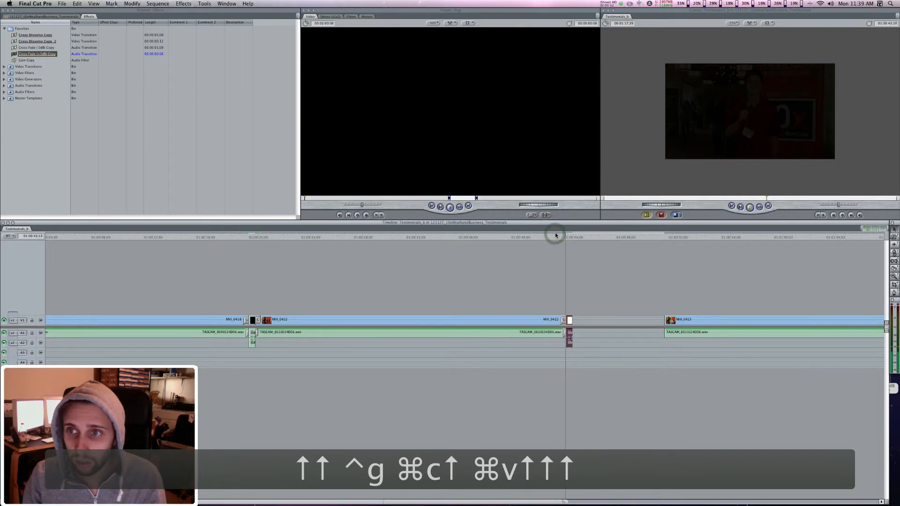
key(Down)
key(Down)
key(Up)
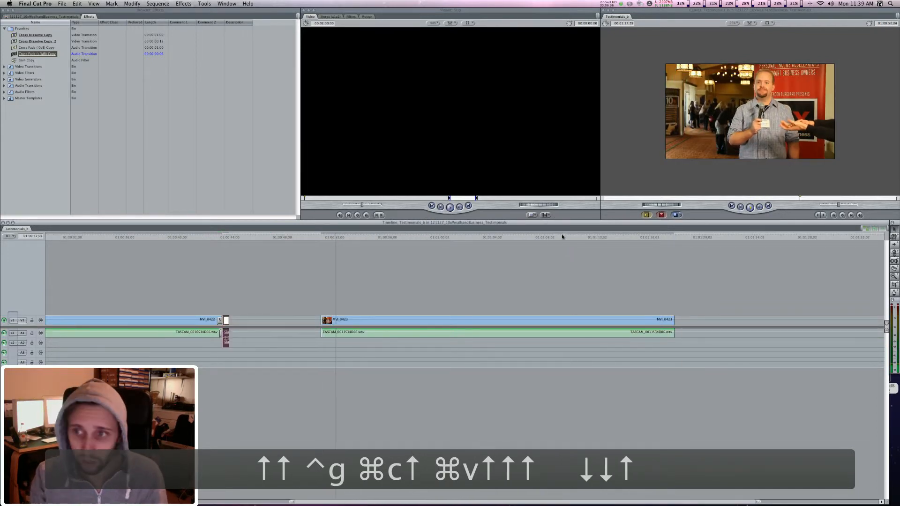
Set the level of MVI_0423's TASCAM audio to 12 dB and apply the Gain Copy filter with a gain of 24 dB.
double_click(573, 333)
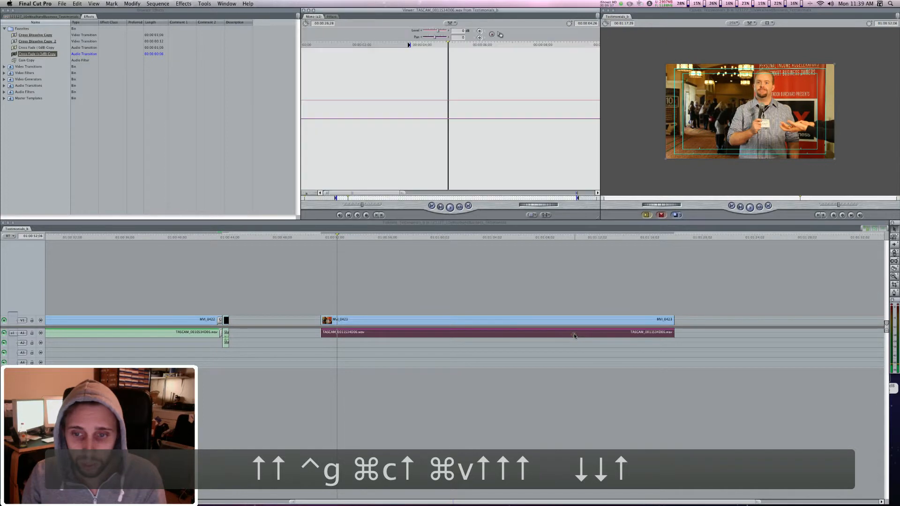
click(456, 30)
text(12)
click(183, 139)
drag(31, 60, 464, 334)
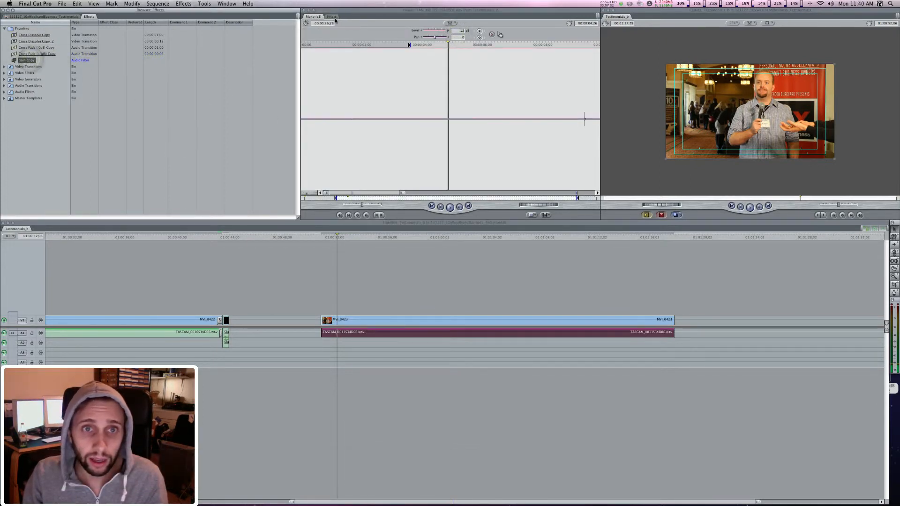
click(332, 17)
click(379, 44)
text(24)
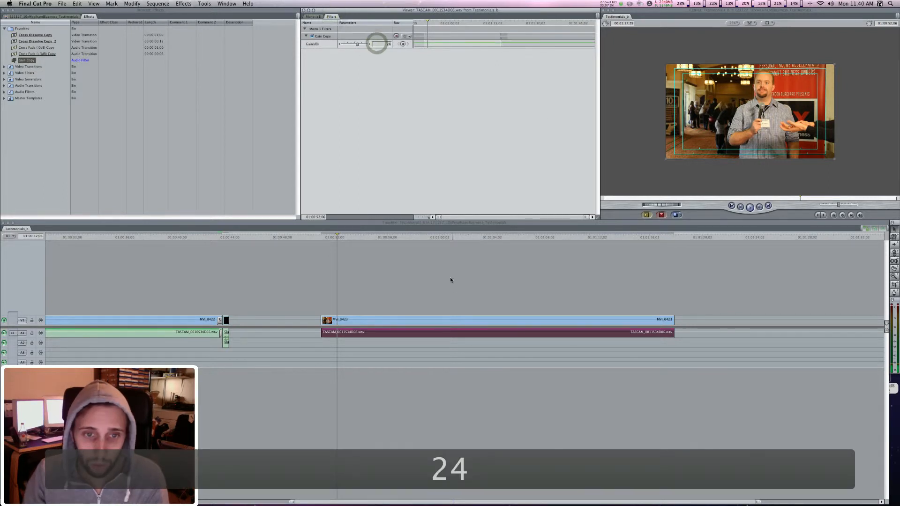
click(488, 284)
Play MVI_0423 to find where the testimonial begins, cut video and audio at about 01:00:57, and delete the opening piece.
key(space)
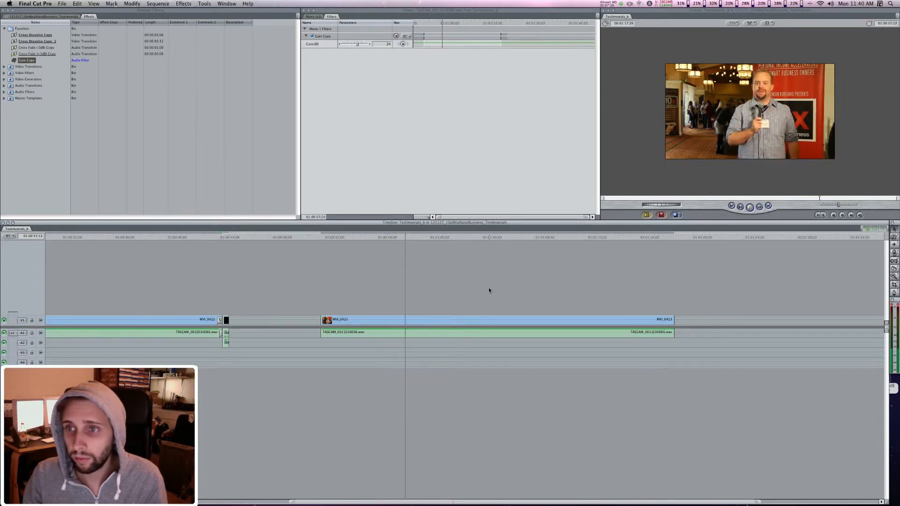
key(Left)
key(Left)
key(Left)
key(Left)
key(Left)
key(Left)
key(Left)
key(Right)
key(Right)
key(ctrl+v)
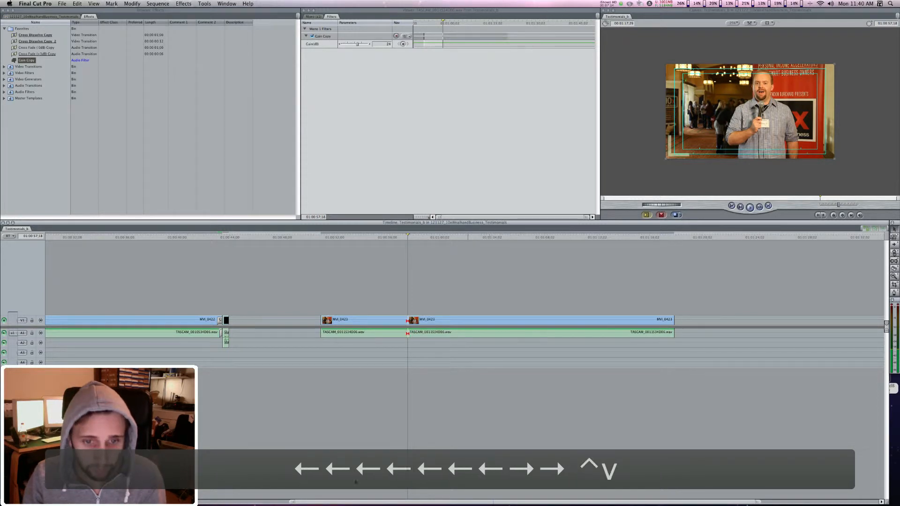
drag(363, 310, 366, 355)
key(Delete)
Play the trimmed opening of MVI_0423 and set the level of its TASCAM audio to 6 dB.
key(space)
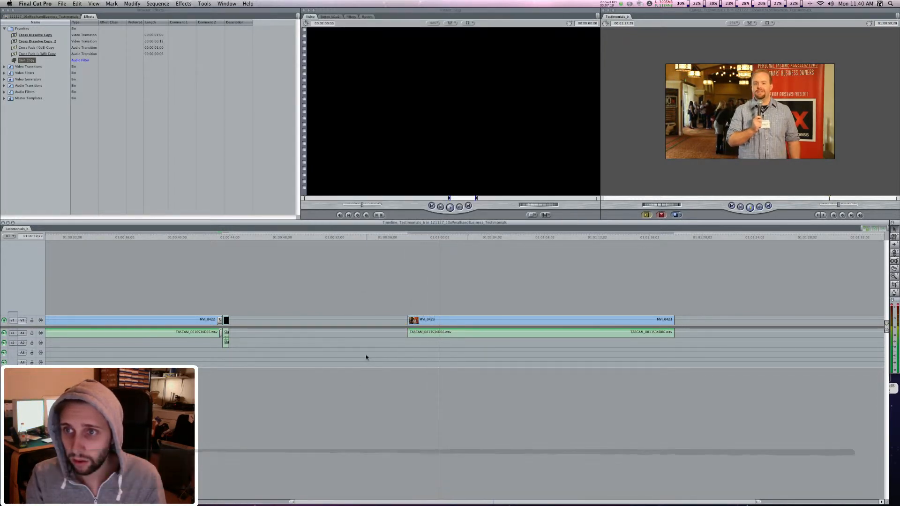
key(space)
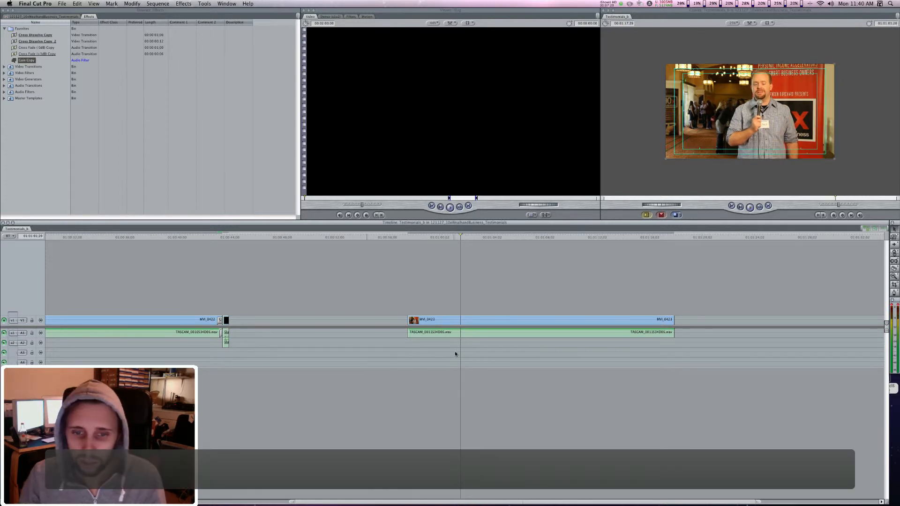
double_click(455, 333)
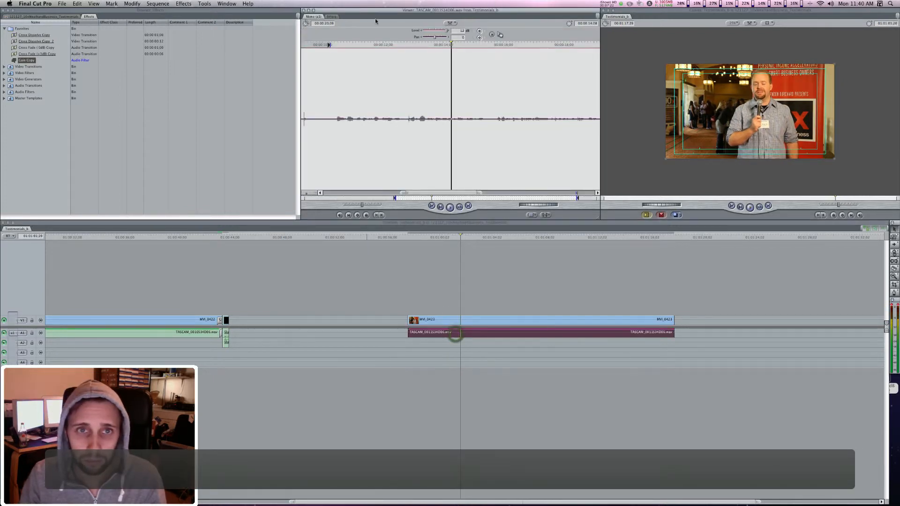
click(453, 30)
text(6)
key(Return)
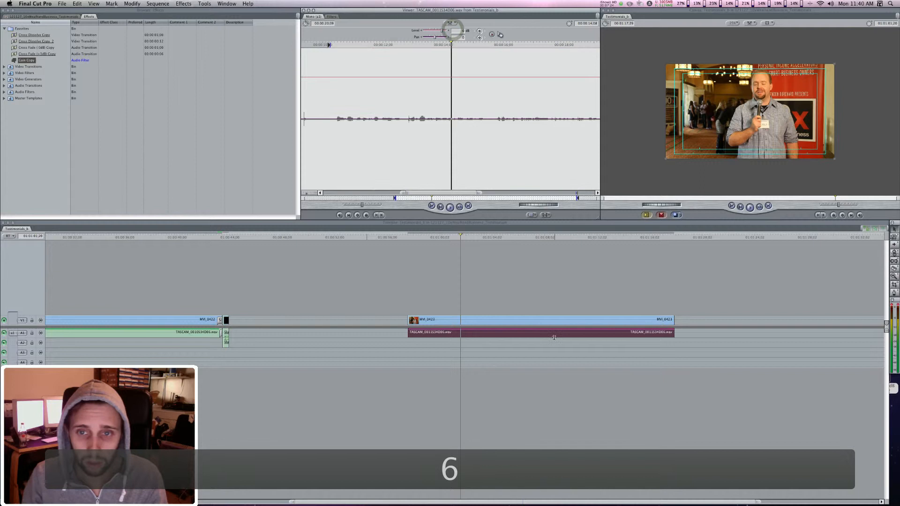
Play MVI_0423 to find where the testimonial ends, cut video and audio at about 01:01:17, and delete the closing piece.
click(545, 283)
key(space)
key(Up)
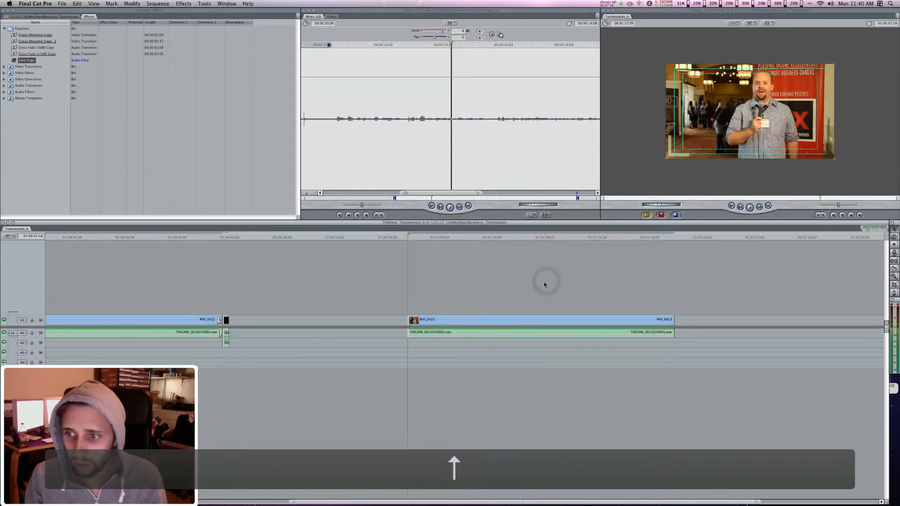
key(l)
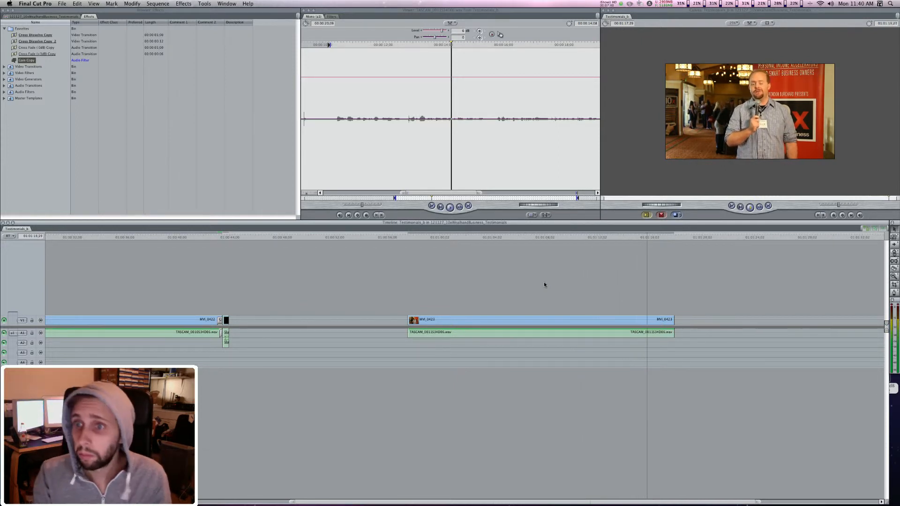
key(Right)
key(Right)
key(Right)
key(Right)
key(Right)
key(Left)
key(Left)
key(Left)
key(Right)
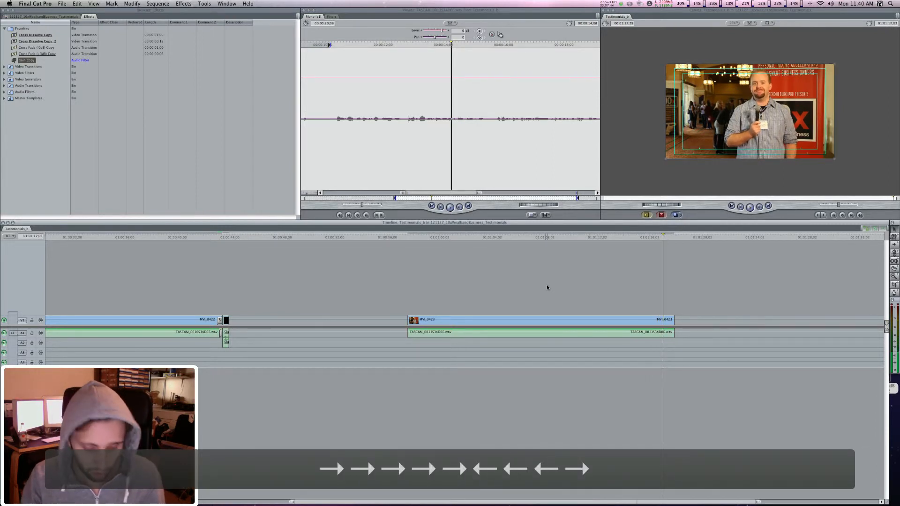
key(ctrl+v)
drag(689, 299, 670, 360)
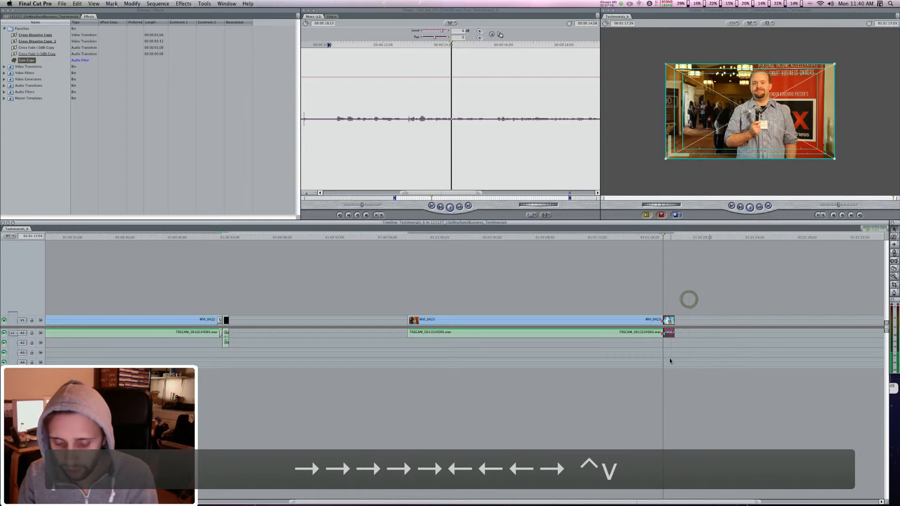
key(Delete)
Add the favorite cross dissolves and audio cross fades to both ends of MVI_0423, and close the gap between the slug and the clip.
drag(42, 35, 483, 334)
click(45, 54)
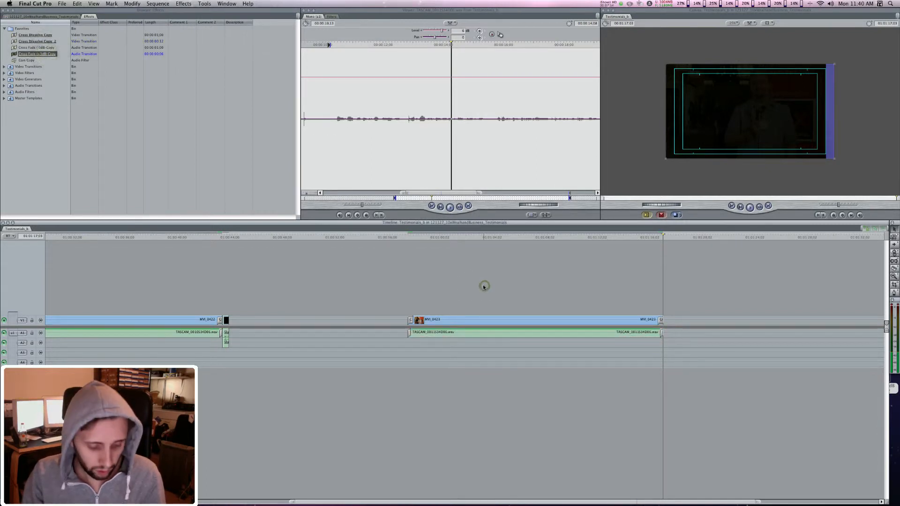
key(Up)
key(Up)
key(ctrl+g)
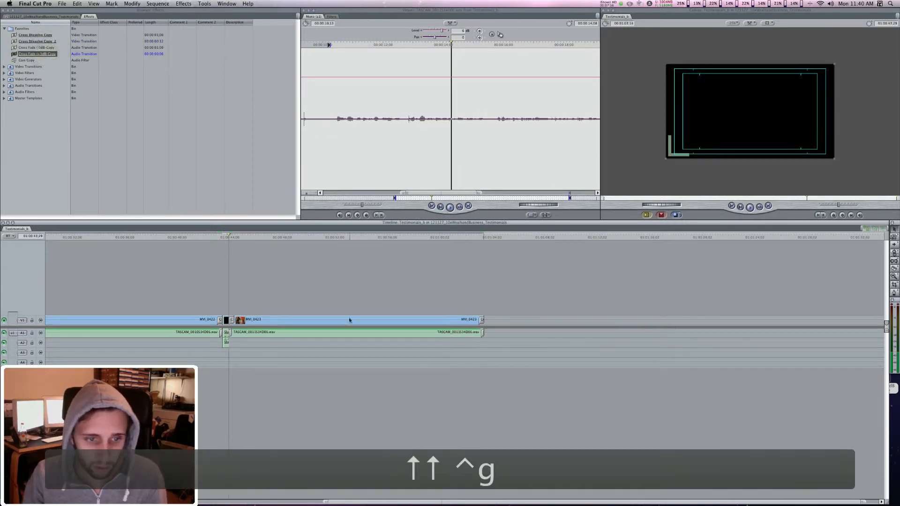
Copy the slug before MVI_0423 and paste it directly after the clip.
key(super+c)
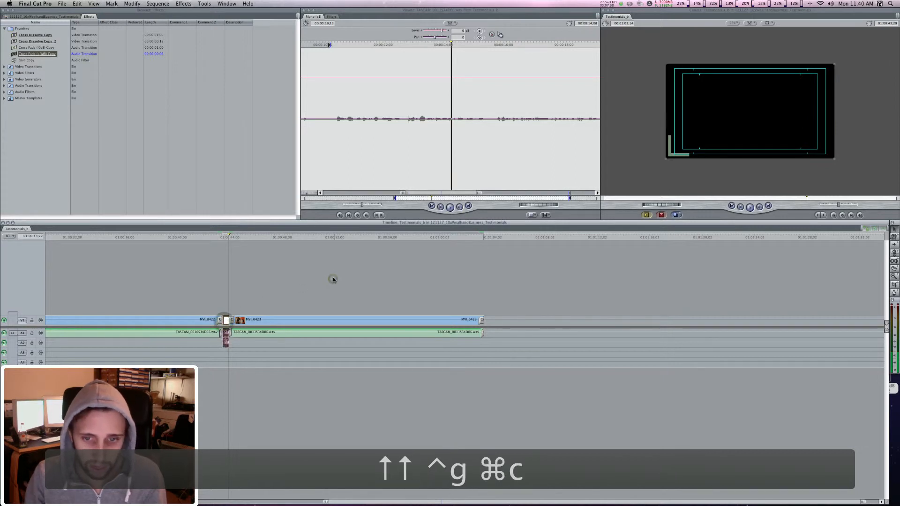
key(Down)
key(Down)
key(super+v)
Return to the beginning of the sequence and play the opening of MVI_0418.
key(Up)
key(Up)
key(Up)
key(Up)
key(Up)
key(Up)
key(Up)
key(Up)
key(Up)
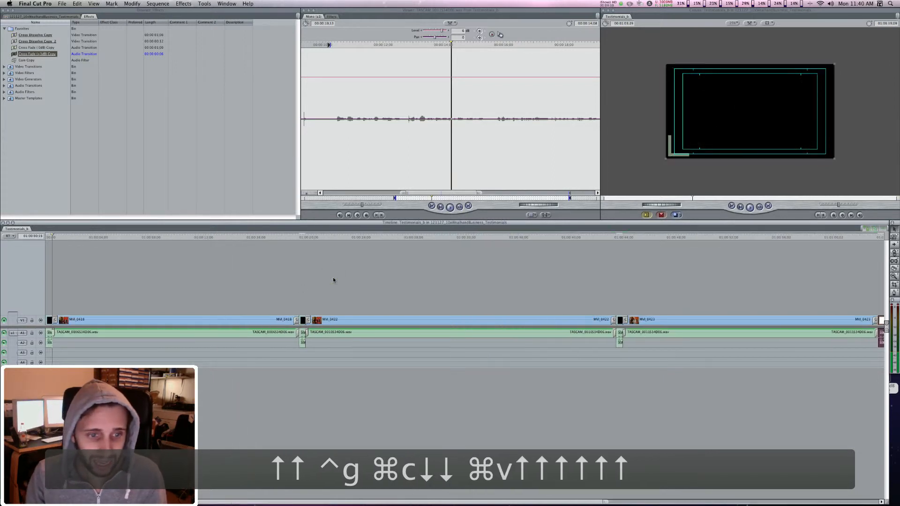
key(space)
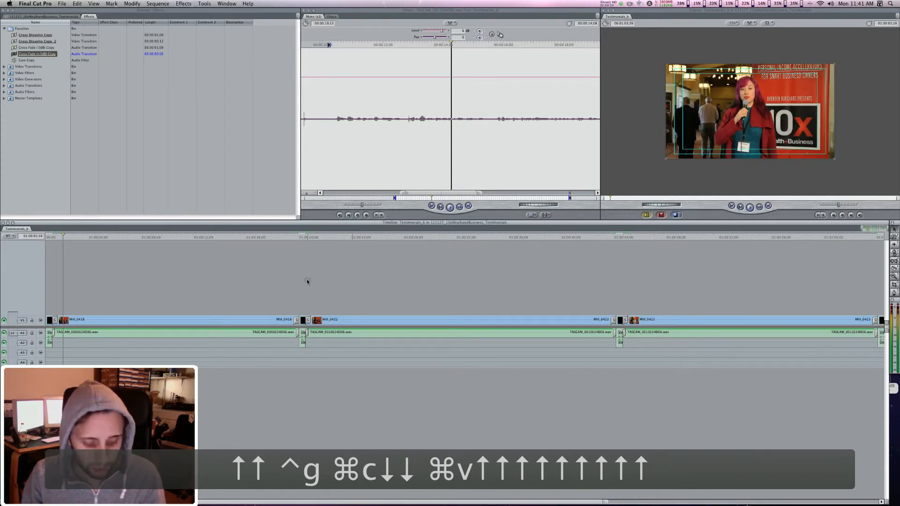
Render the whole sequence and save the project.
key(alt+r)
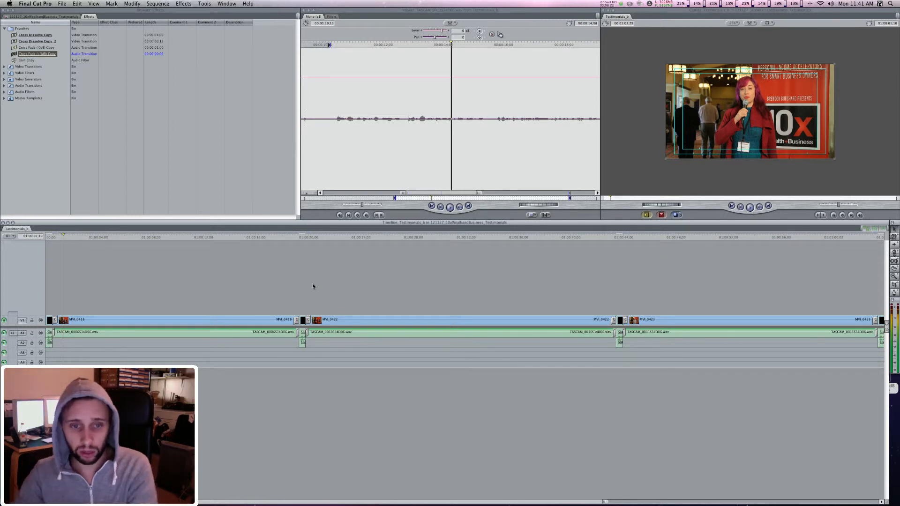
key(super+s)
key(alt+r)
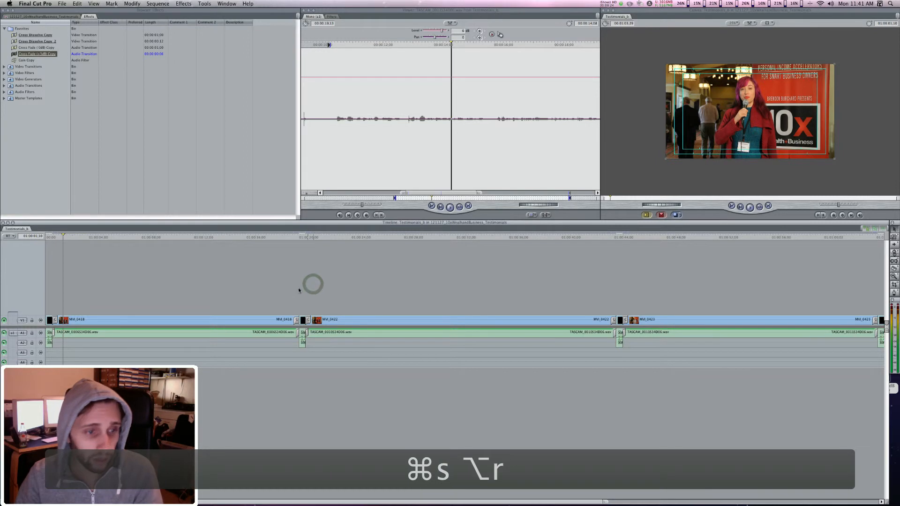
Show the project's sequences and duplicate Testimonials_b three times.
click(50, 17)
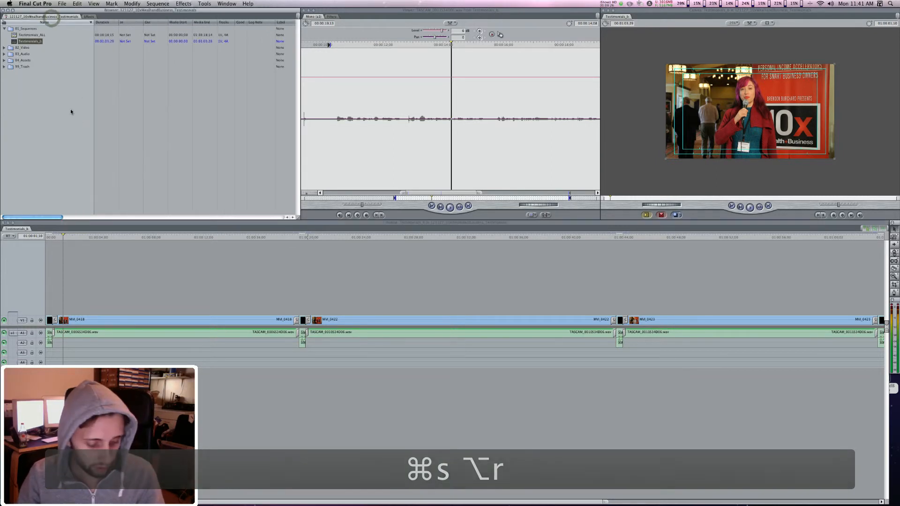
click(36, 36)
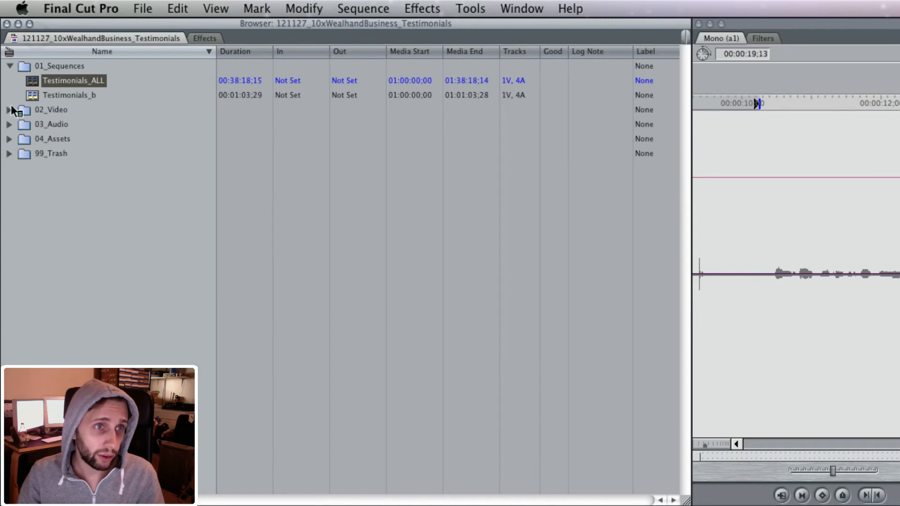
click(82, 96)
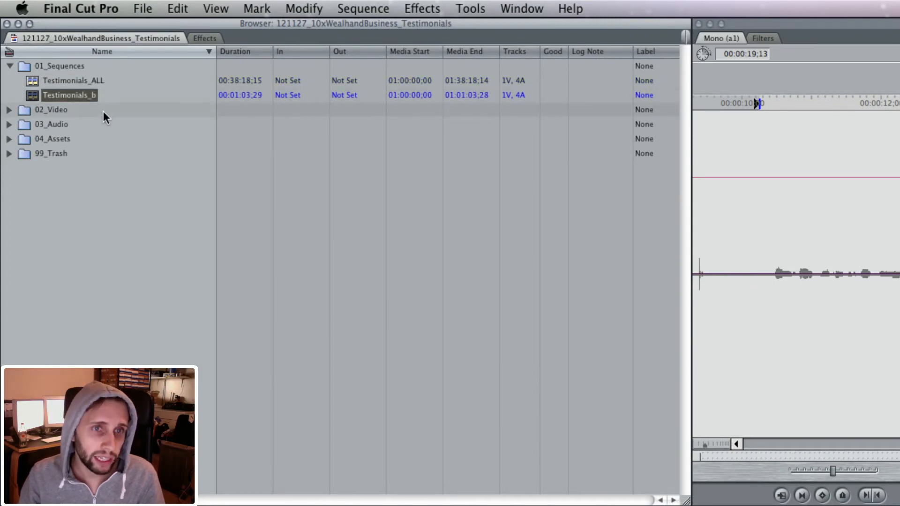
key(super+d)
key(alt+d)
key(alt+d)
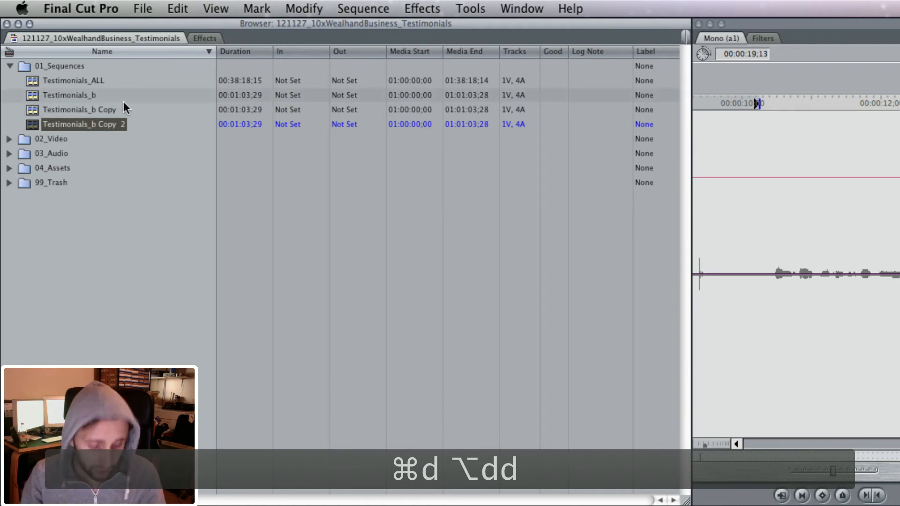
key(alt+d)
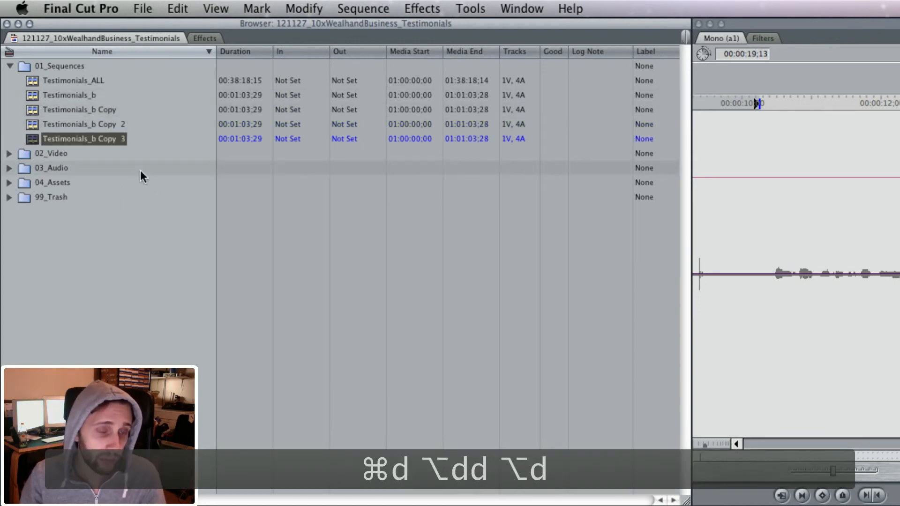
Rename the first copy of Testimonials_b as Testimonials_01.
click(79, 109)
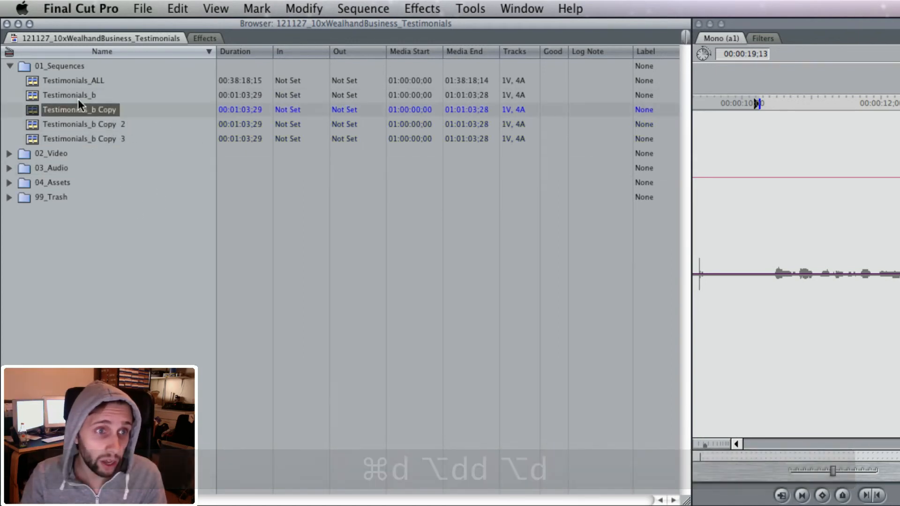
click(72, 97)
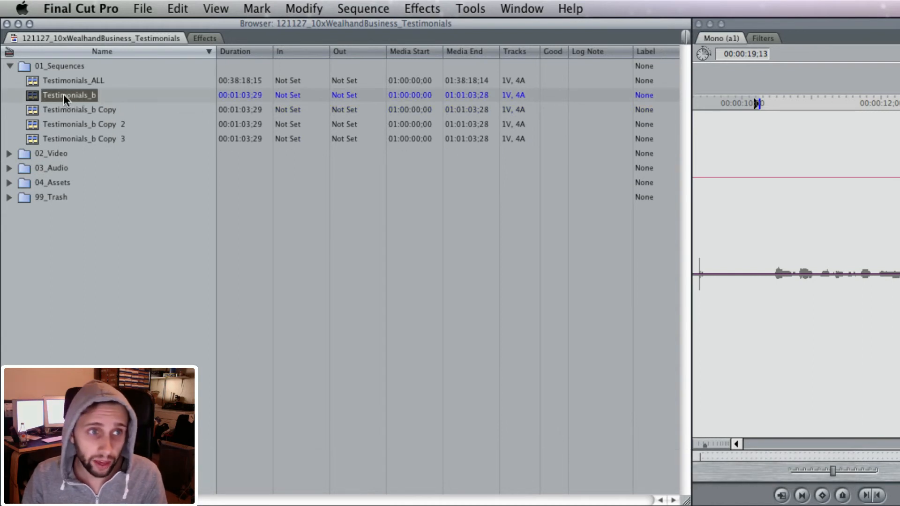
click(81, 111)
click(84, 110)
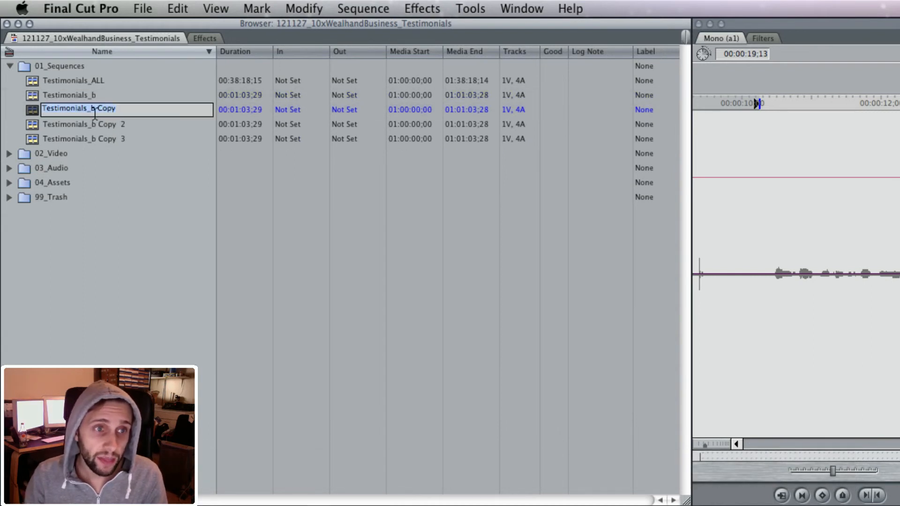
key(Down)
key(BackSpace)
text(01)
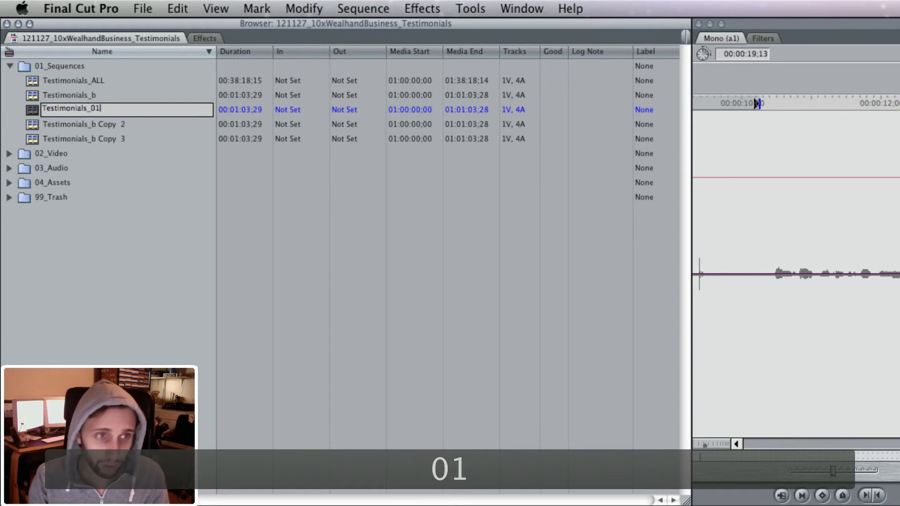
key(Up)
Copy the name Testimonials_01 and use it to rename the second duplicate as Testimonials_02.
key(super+c)
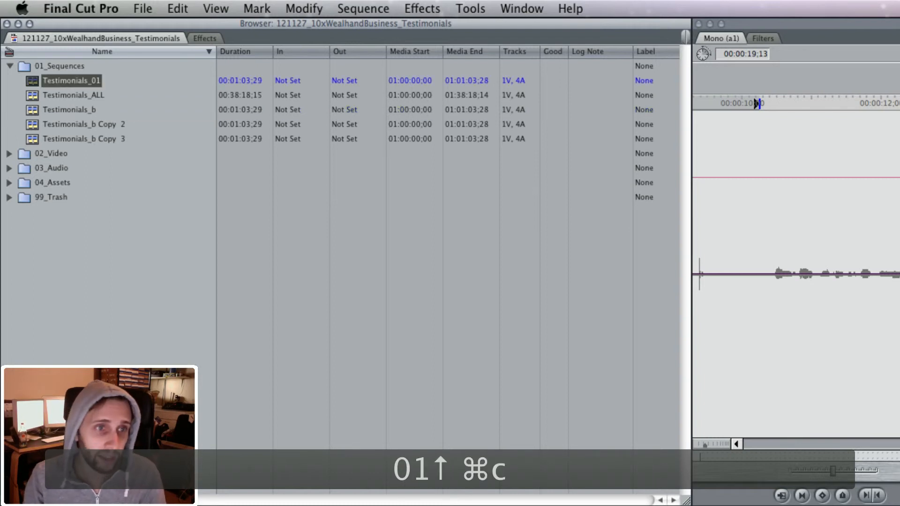
click(114, 125)
click(92, 126)
key(super+v)
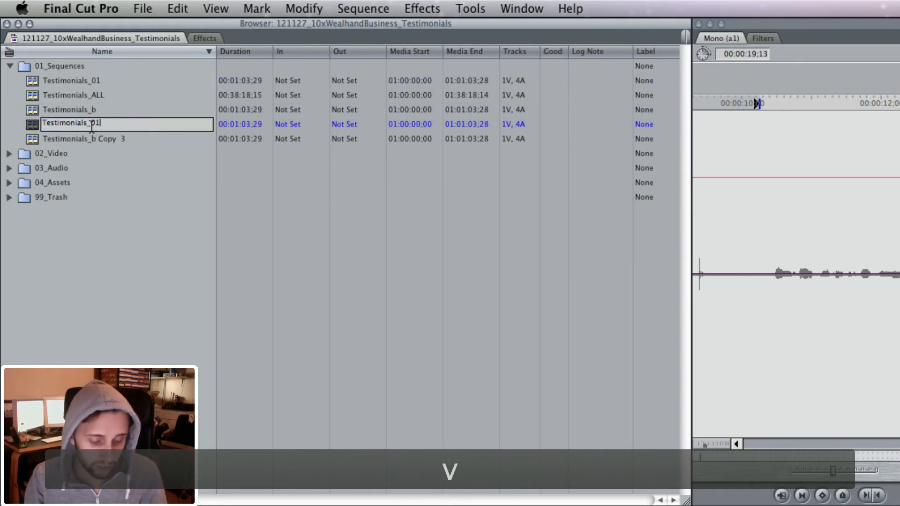
key(BackSpace)
text(2)
key(Return)
Rename the third duplicate of Testimonials_b as Testimonials_03.
click(99, 140)
click(100, 139)
key(super+v)
key(BackSpace)
text(3)
key(Return)
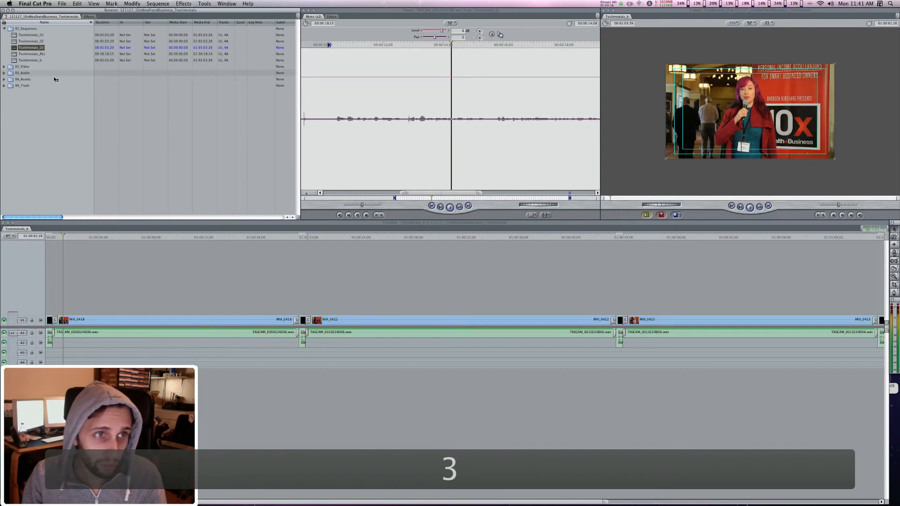
Open the Testimonials_01 sequence and delete everything after the slug that follows MVI_0418, marking an in point at the slug's end.
double_click(41, 34)
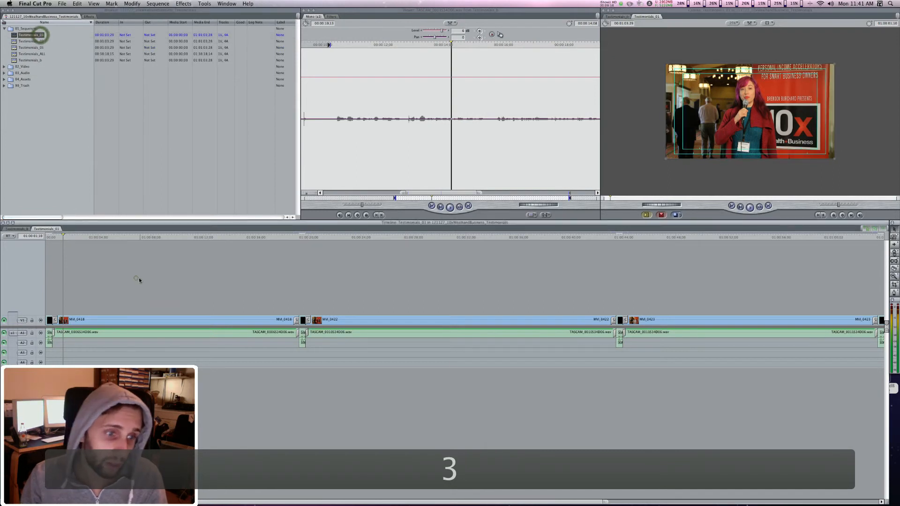
key(Up)
key(Up)
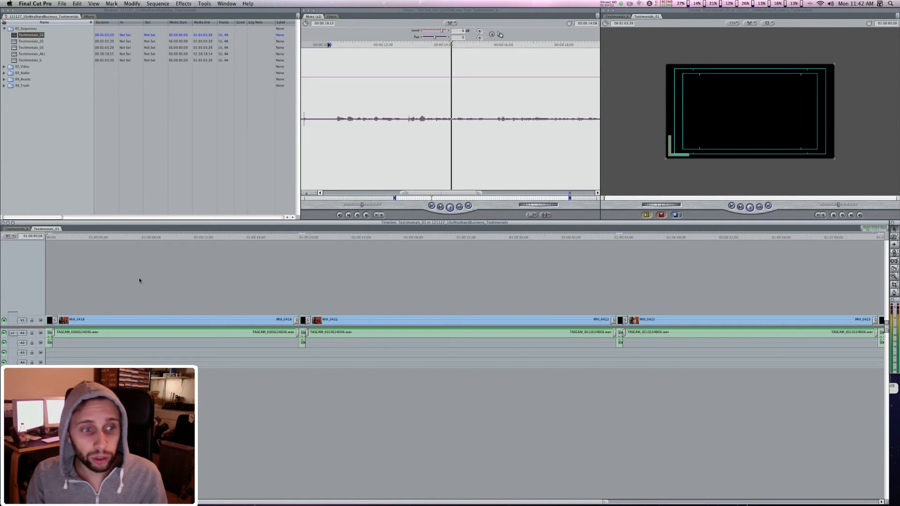
key(Down)
key(Down)
key(Down)
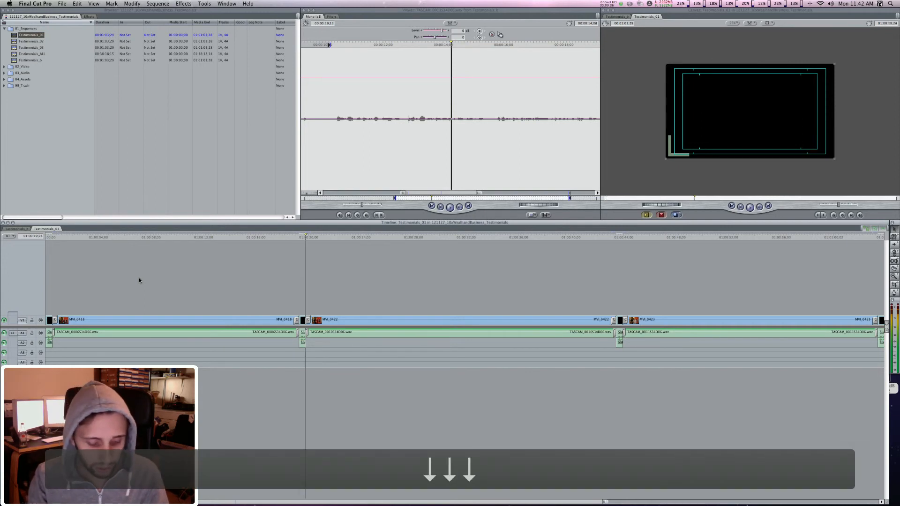
key(i)
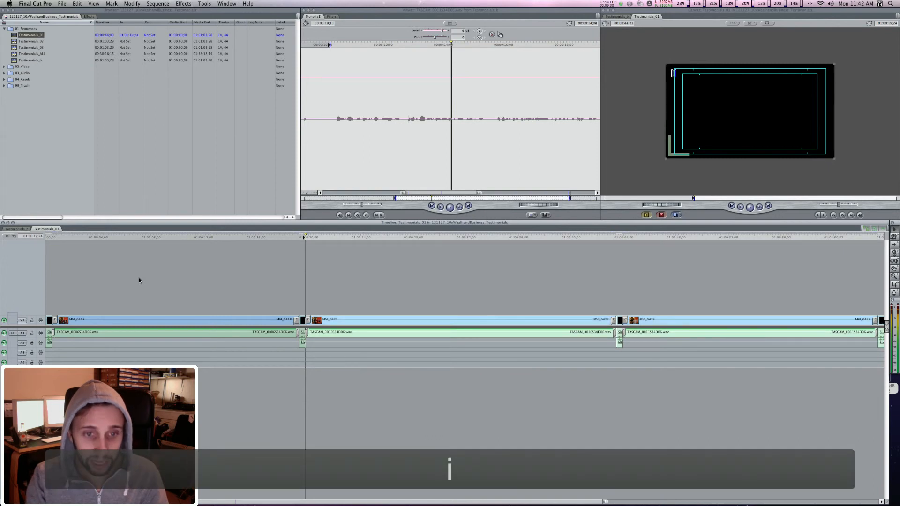
key(alt+a)
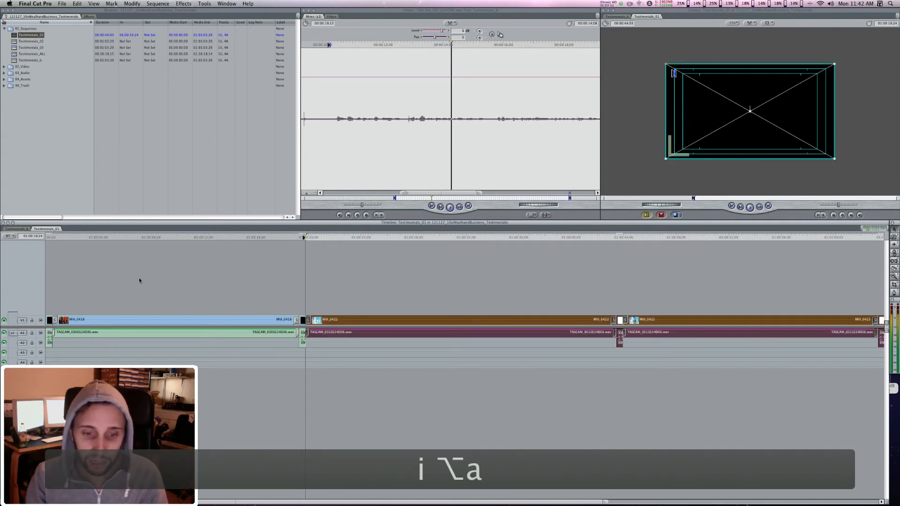
key(Delete)
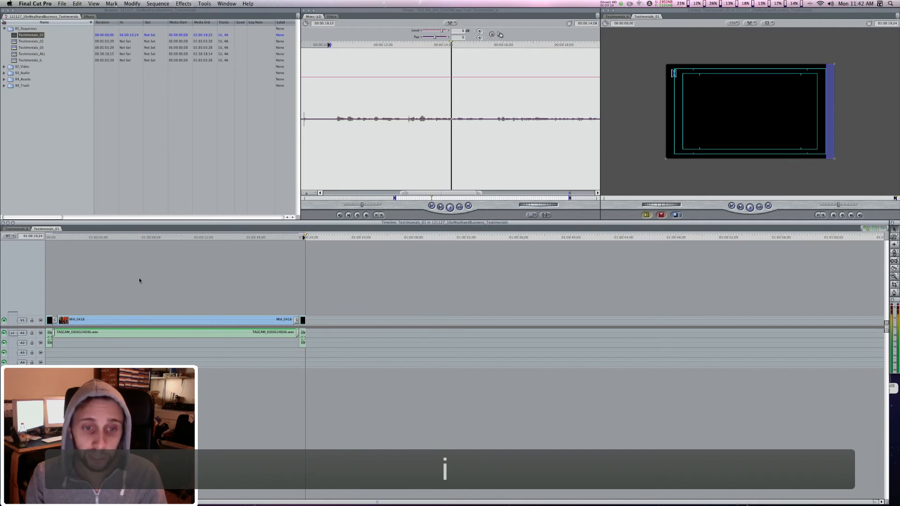
Clear the in point in Testimonials_01 and return to the beginning of the sequence.
key(alt+x)
key(Up)
key(Up)
key(Up)
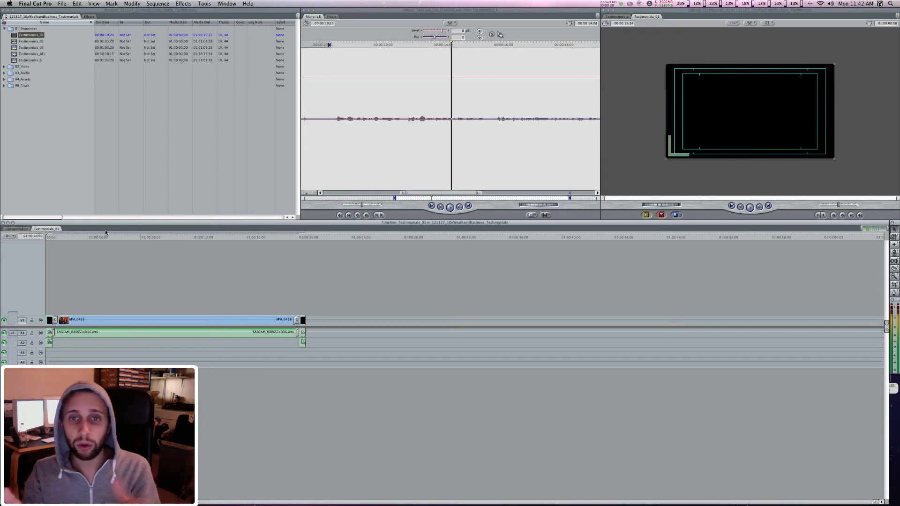
Open the Testimonials_02 sequence, delete the opening slug and MVI_0418 with their audio, and close the gap left before the next slug.
click(71, 82)
click(41, 42)
double_click(41, 41)
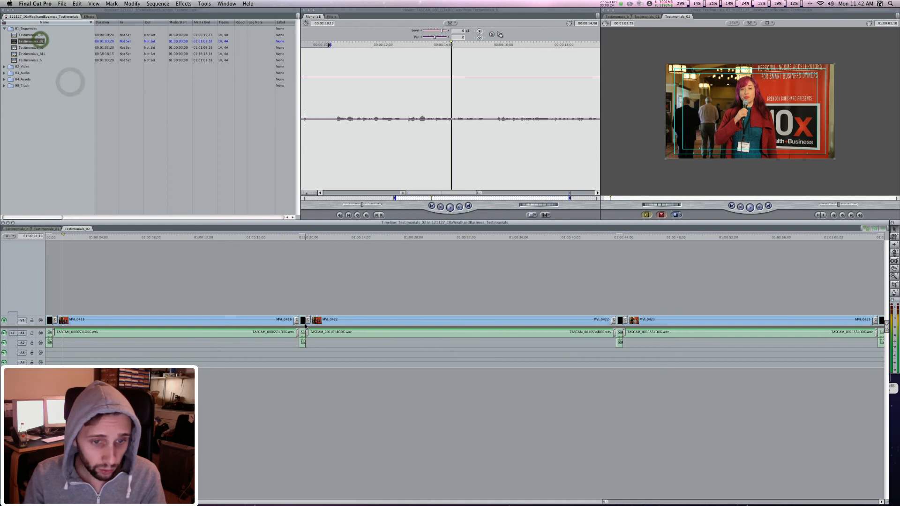
click(101, 319)
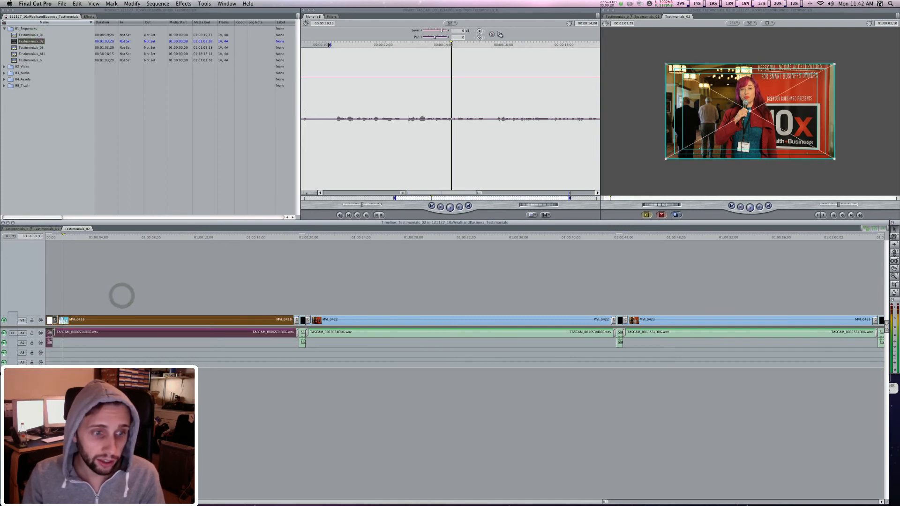
key(Delete)
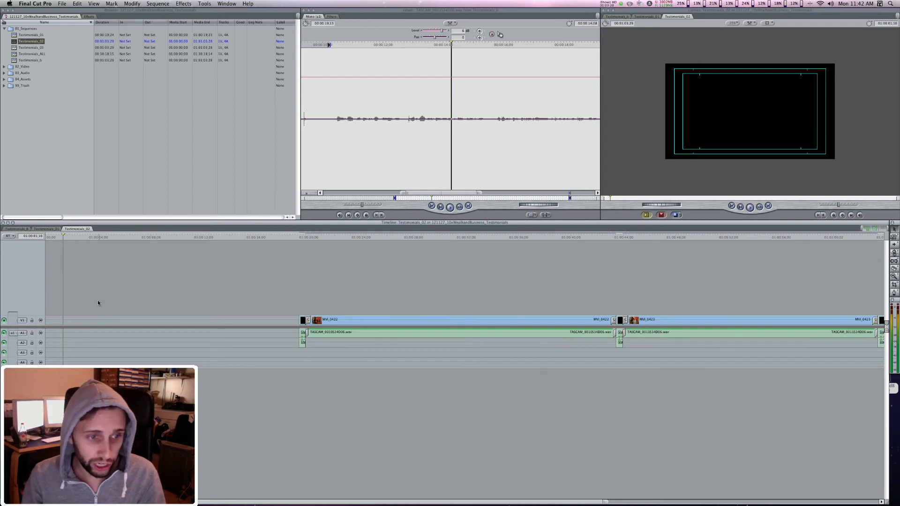
key(Up)
key(ctrl+g)
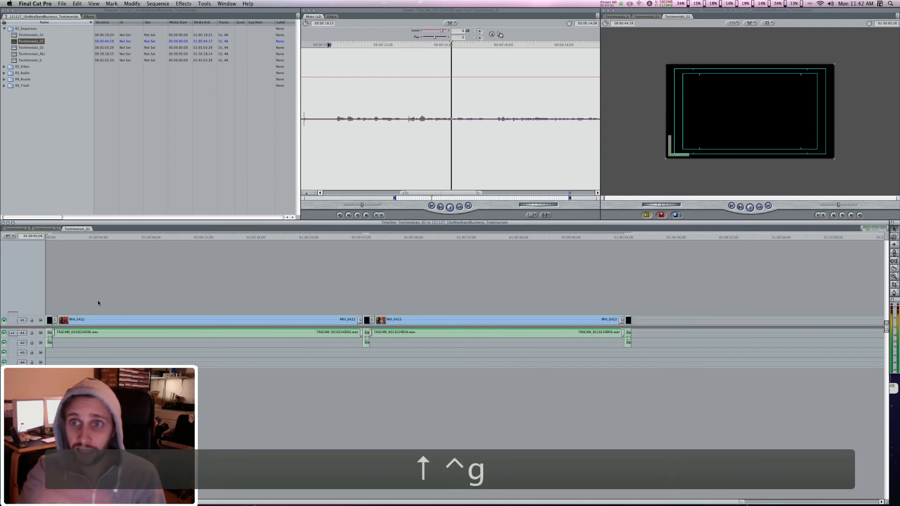
Delete everything after the slug that follows MVI_0422 in Testimonials_02, removing MVI_0423, its audio and the final slug.
key(Down)
key(Down)
key(Down)
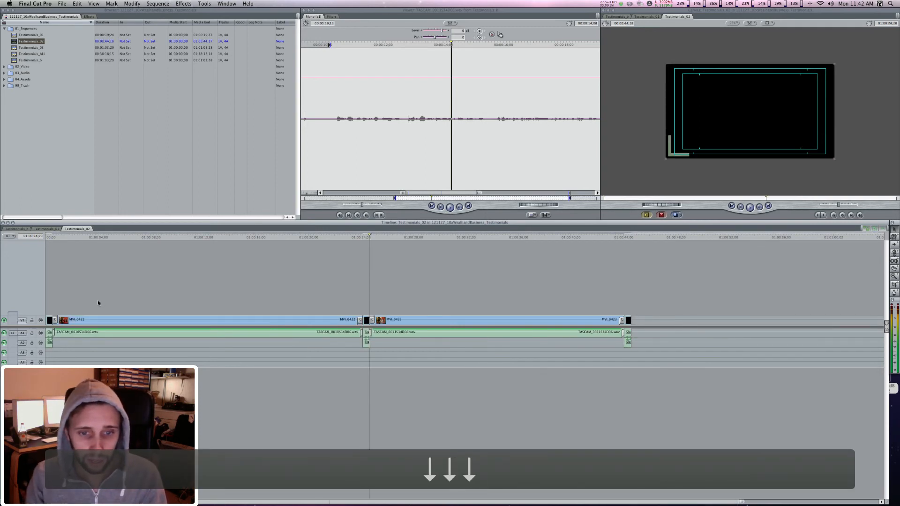
drag(551, 272, 689, 335)
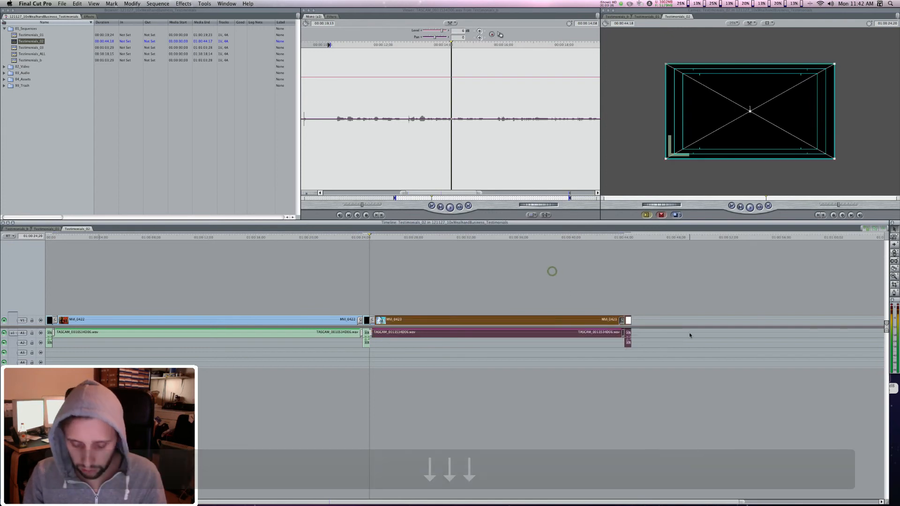
key(Delete)
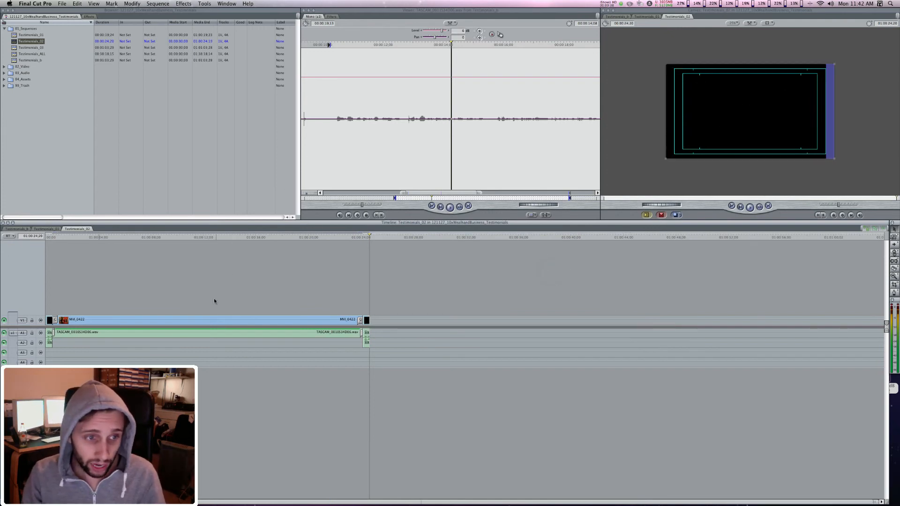
In the Testimonials_03 sequence, delete everything before the slug preceding MVI_0423, close the resulting gap and go to the sequence's end.
double_click(31, 48)
drag(280, 276, 539, 323)
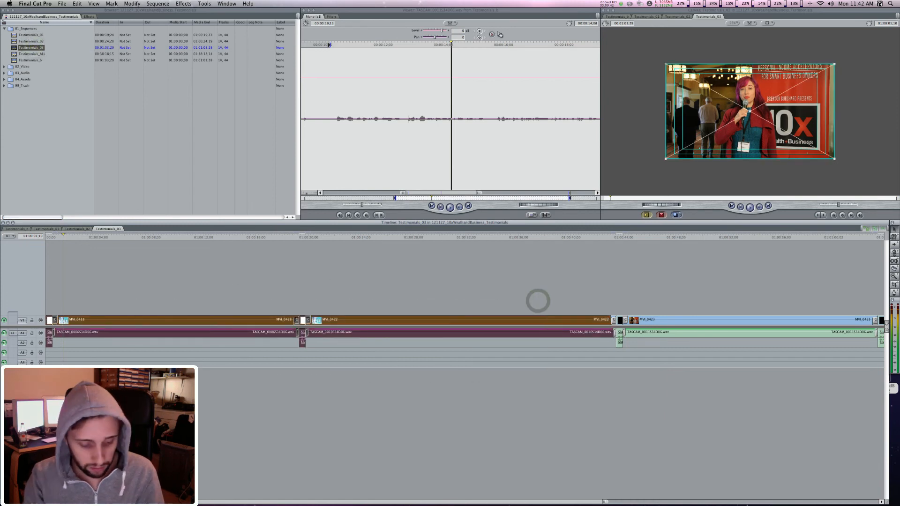
key(Delete)
key(ctrl+g)
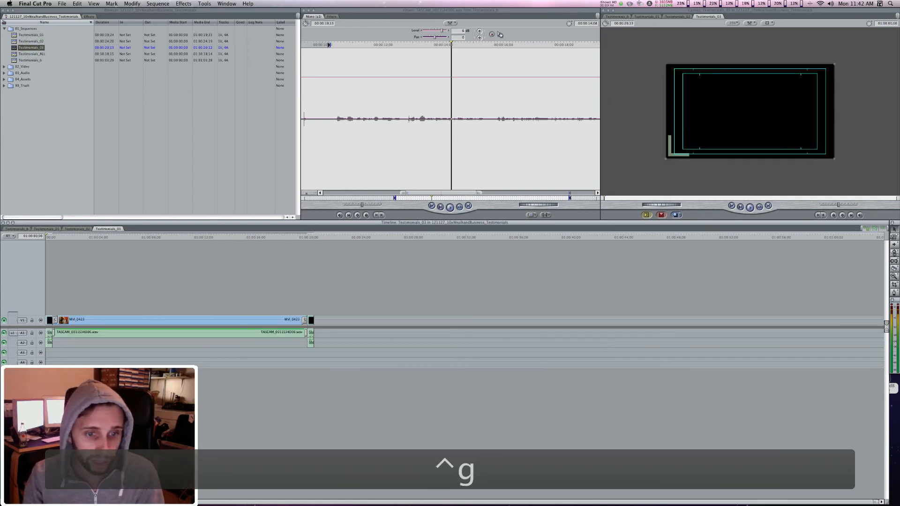
key(Down)
key(Down)
key(Down)
key(Down)
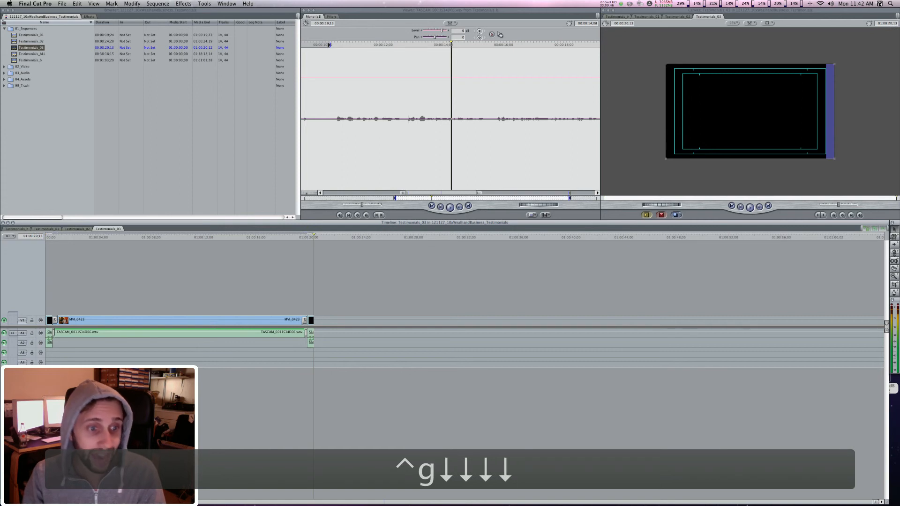